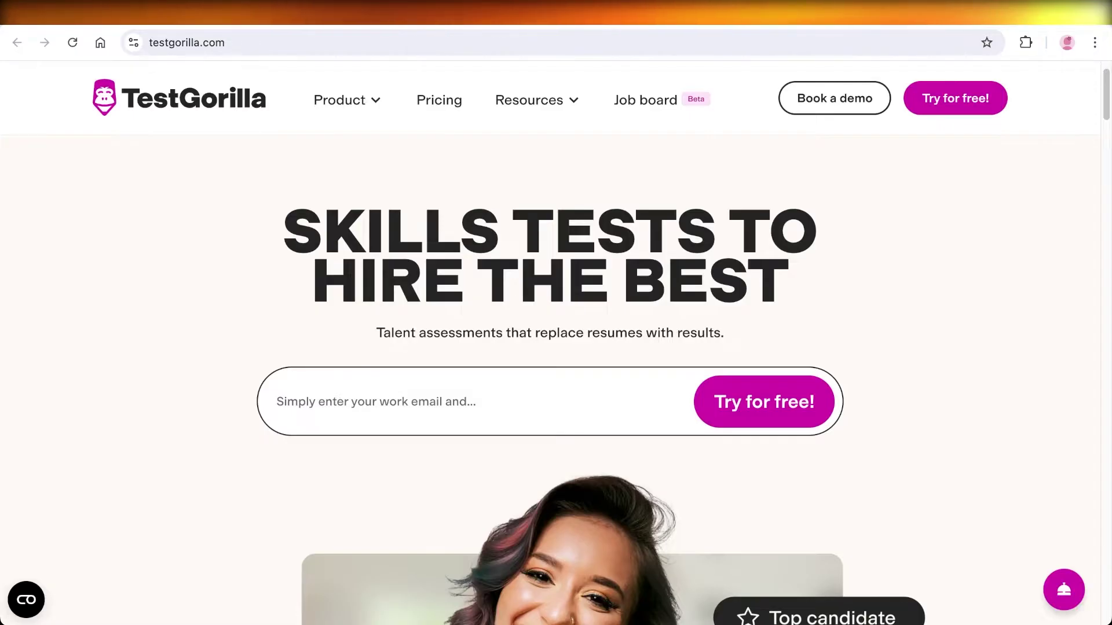
Step: Scroll the TestGorilla homepage, then go to the free sign-up page
scroll(556, 347, down, 6)
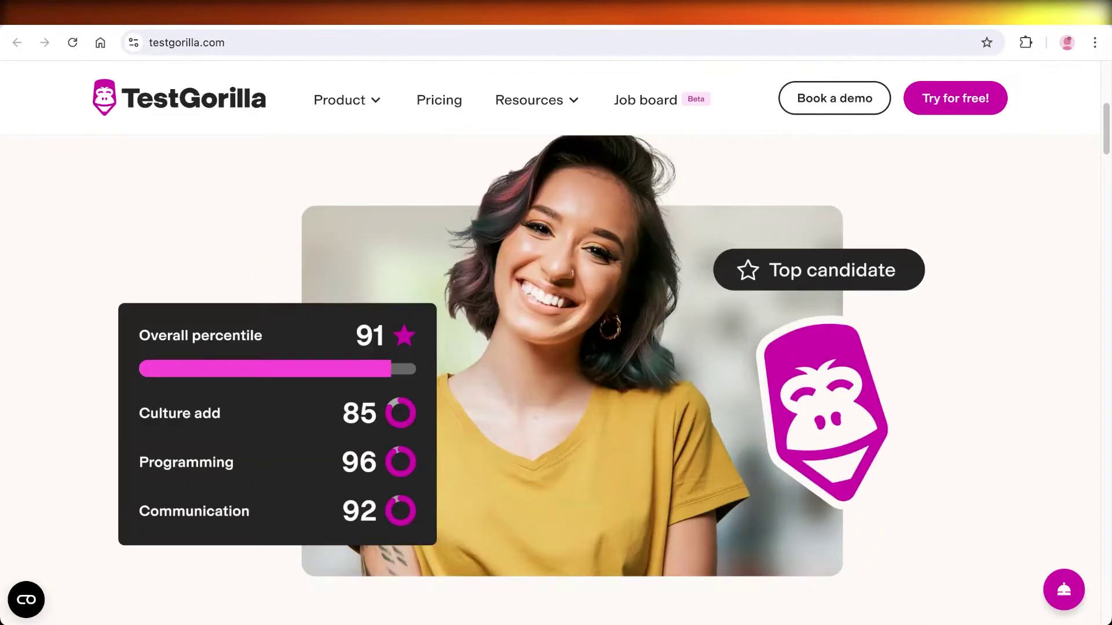
scroll(556, 348, down, 7)
scroll(556, 347, up, 12)
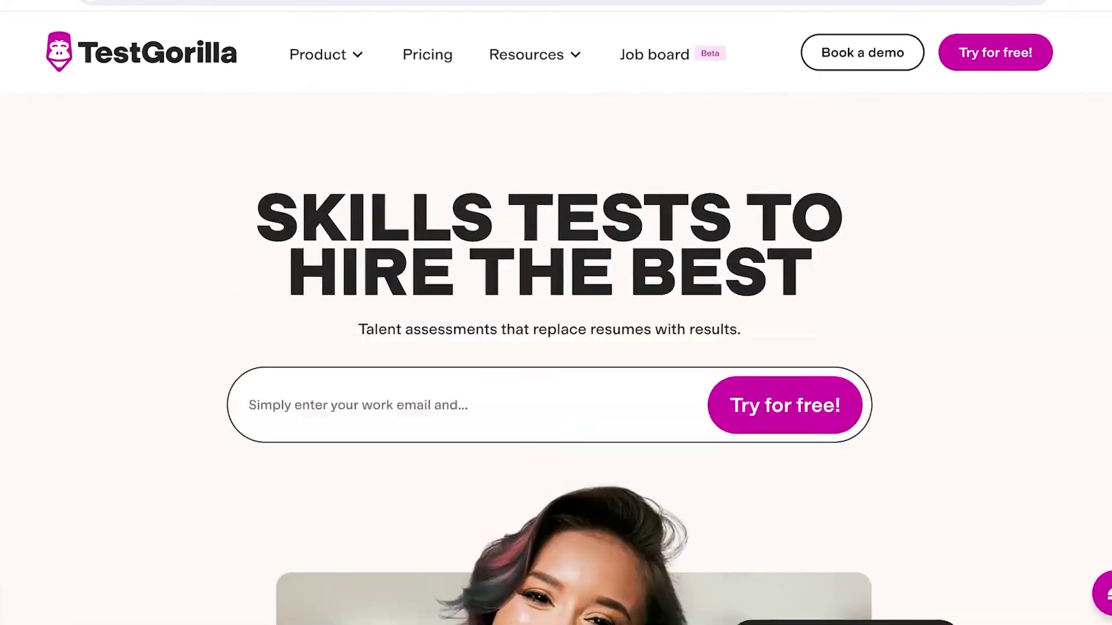
scroll(556, 348, up, 1)
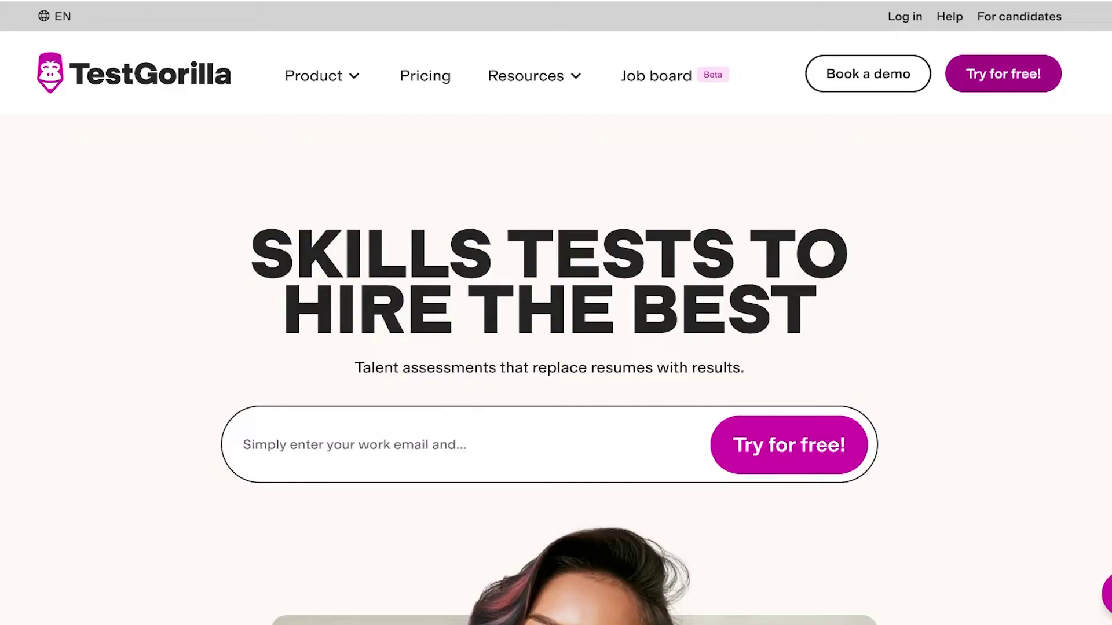
click(1003, 74)
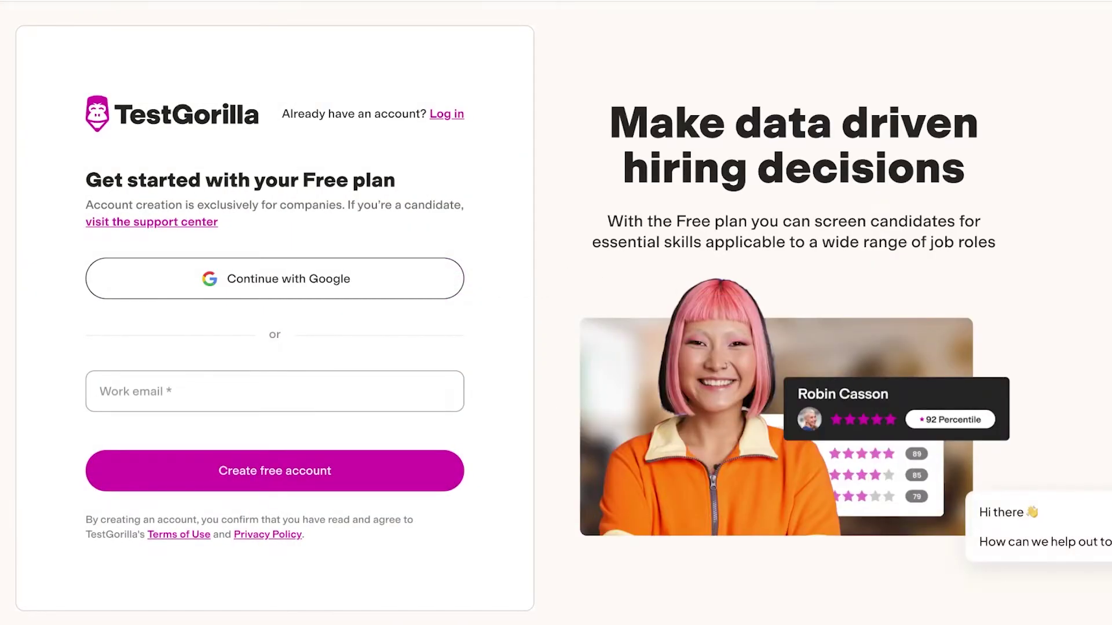
Step: Try signing up with a Google account instead of a work email
click(275, 391)
key(shift+Tab)
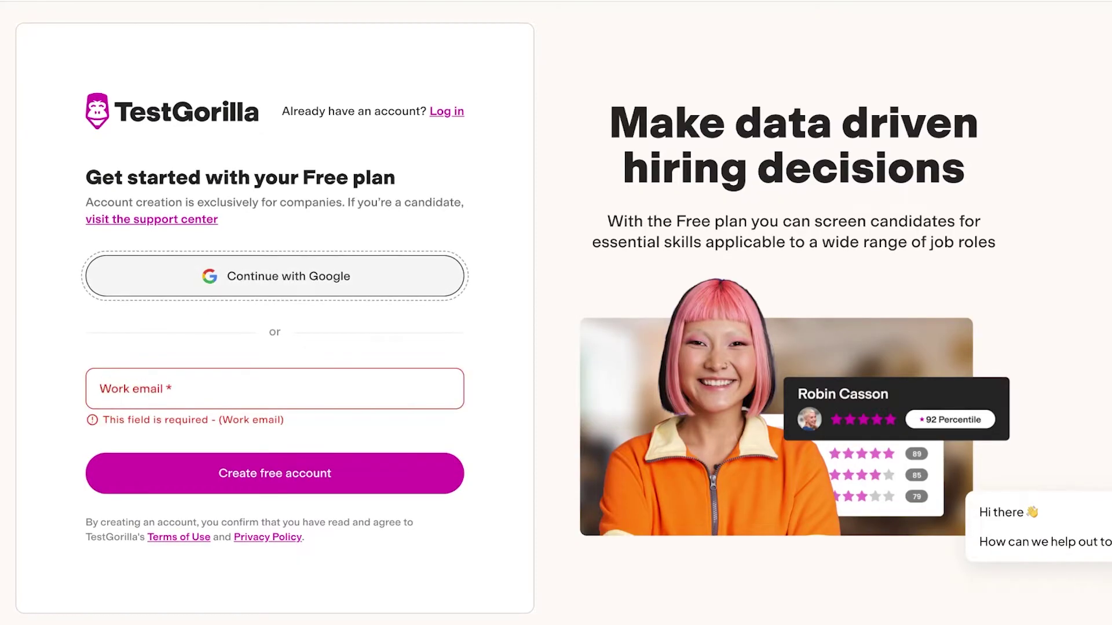
key(Return)
key(shift+Tab)
key(shift+Tab)
key(Return)
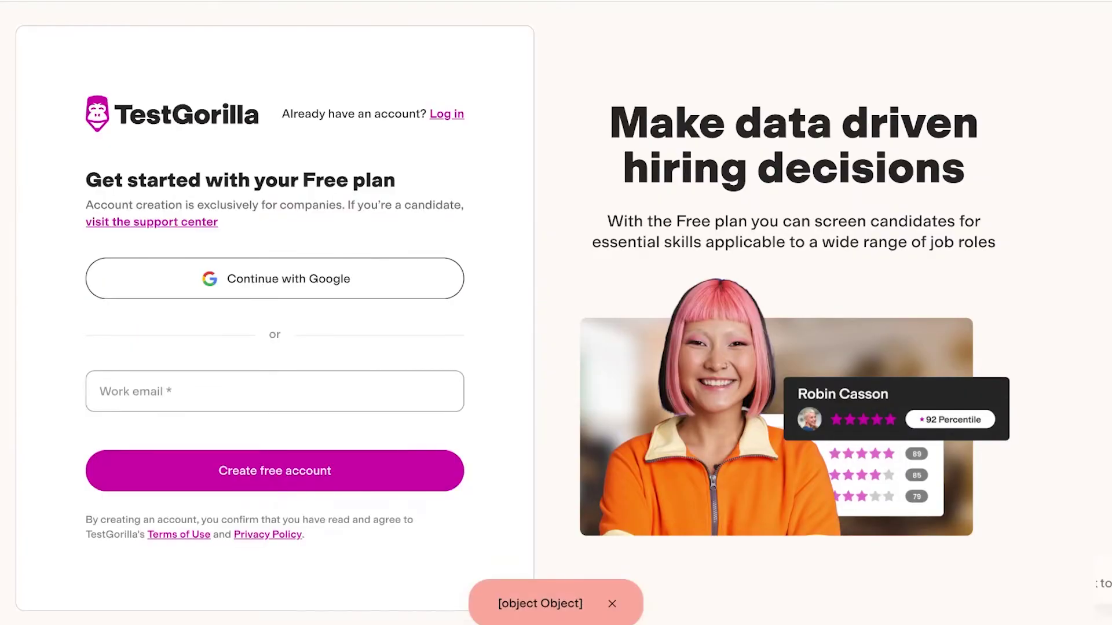
Step: Enter a personal Gmail address, fixing its typo, and submit it to create the account
click(275, 392)
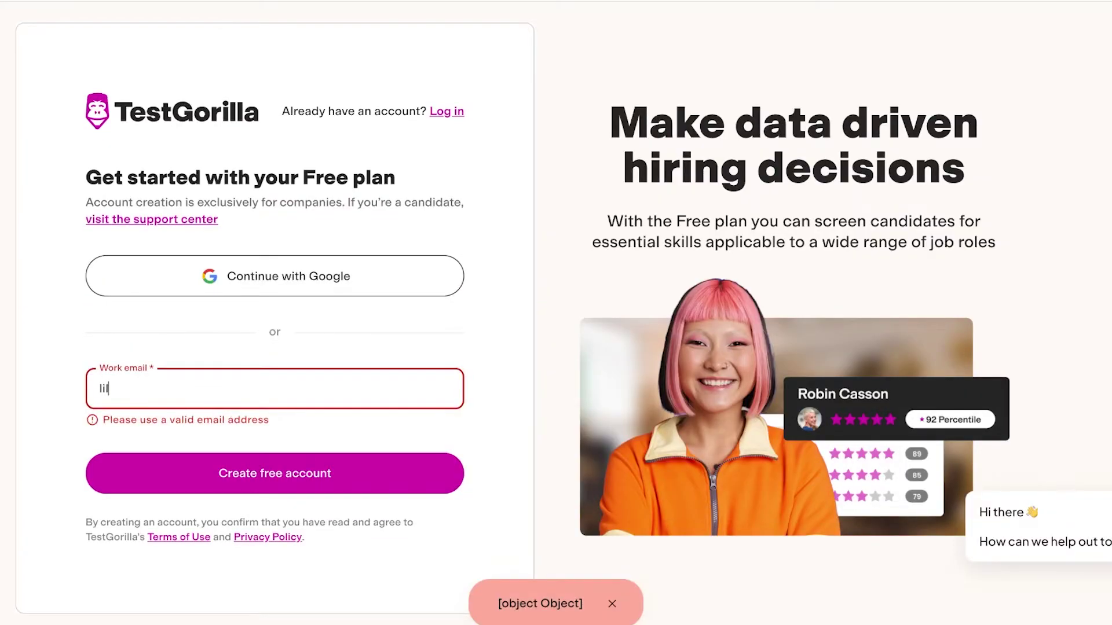
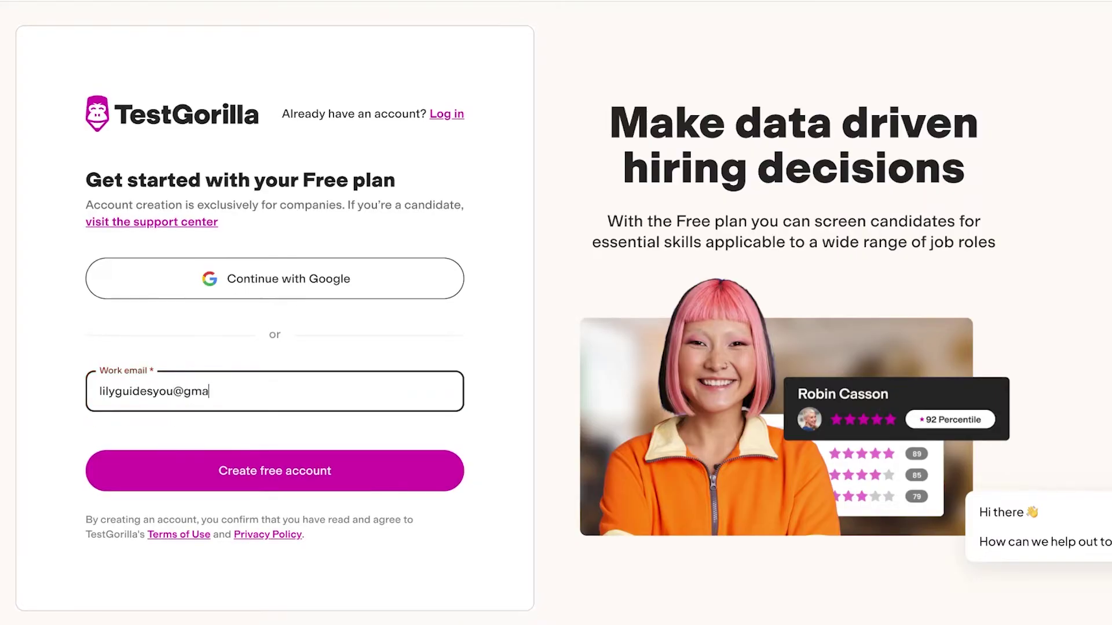
key(Tab)
key(Return)
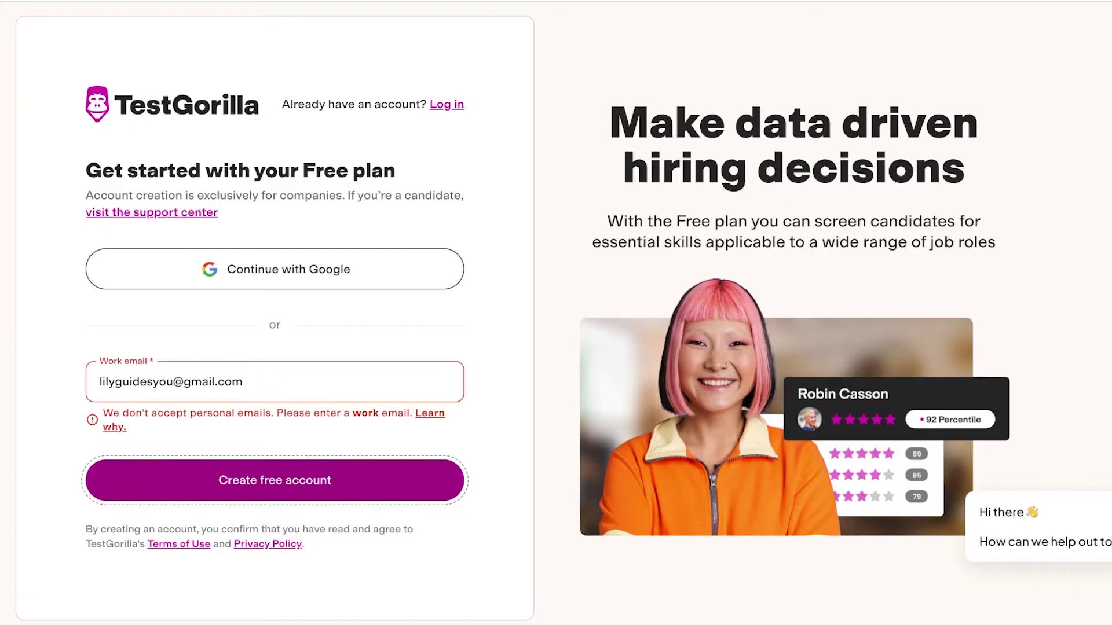
Step: Replace the rejected personal email with a company work email and submit it
key(shift+Tab)
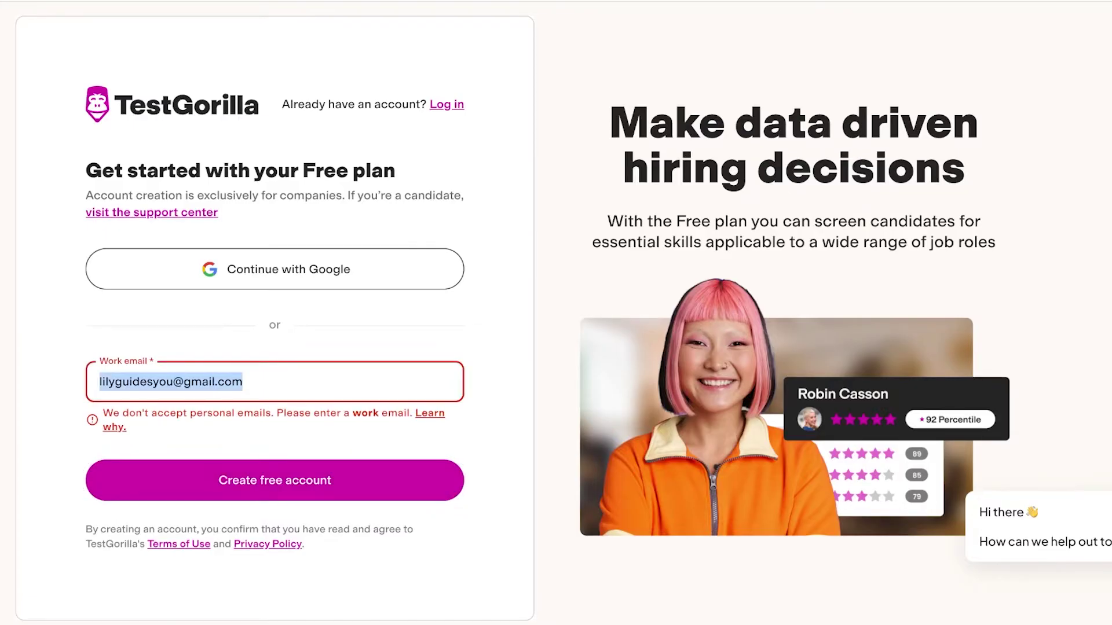
key(Return)
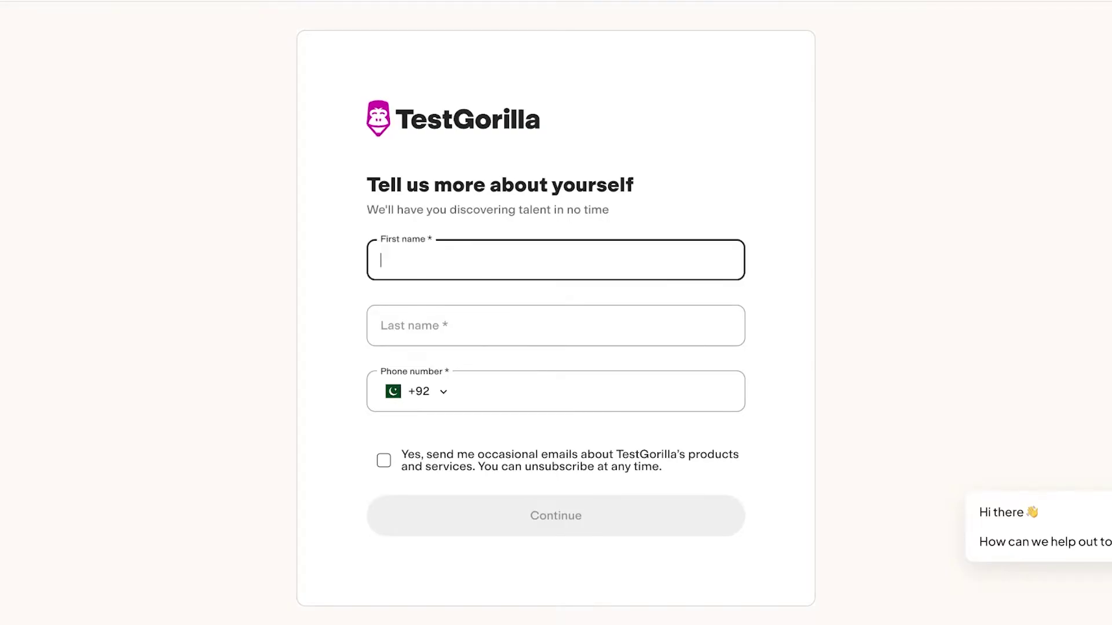
Step: Fill in your first and last name and continue to company details
key(Tab)
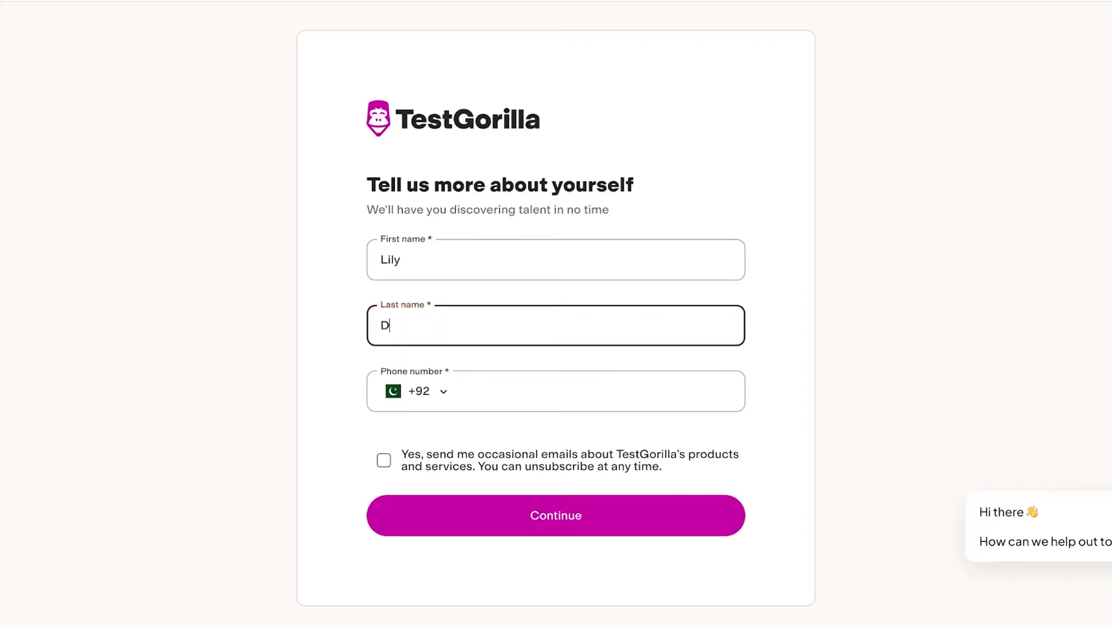
key(Tab)
key(Return)
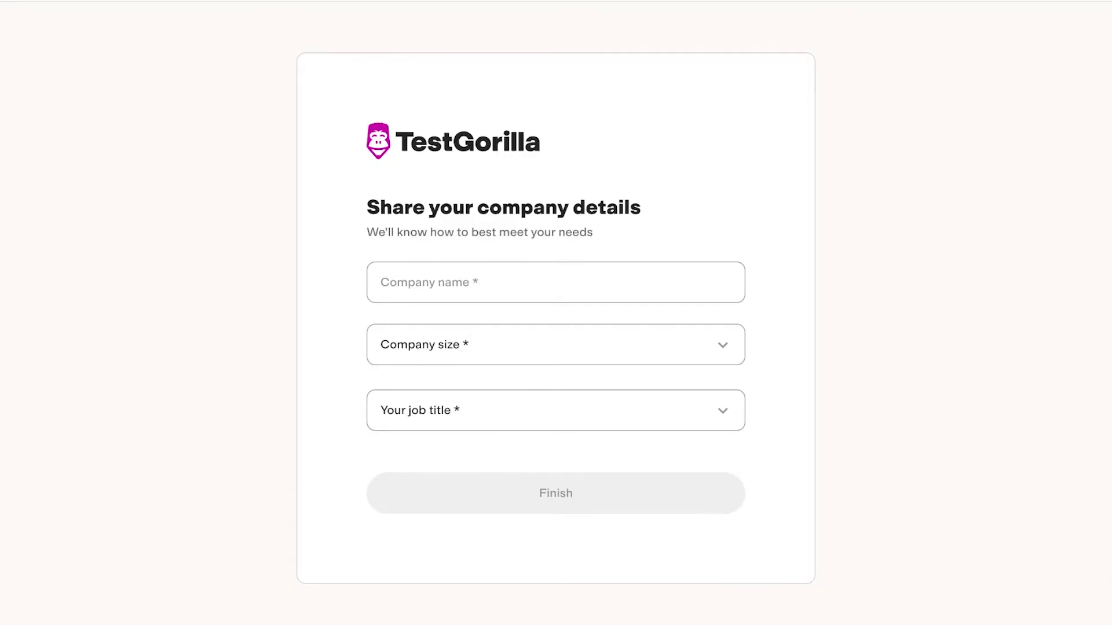
Step: Enter company Meraki, size 1-15 employees, job title Business Owner, and finish signup
click(555, 282)
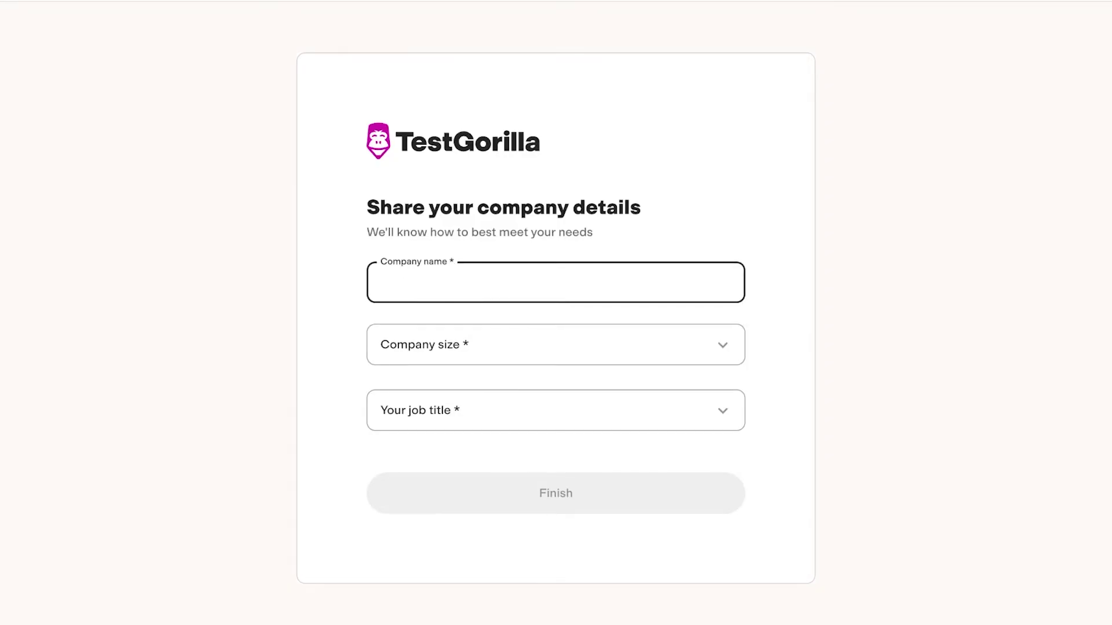
text(Meraki)
key(Tab)
key(Return)
key(Tab)
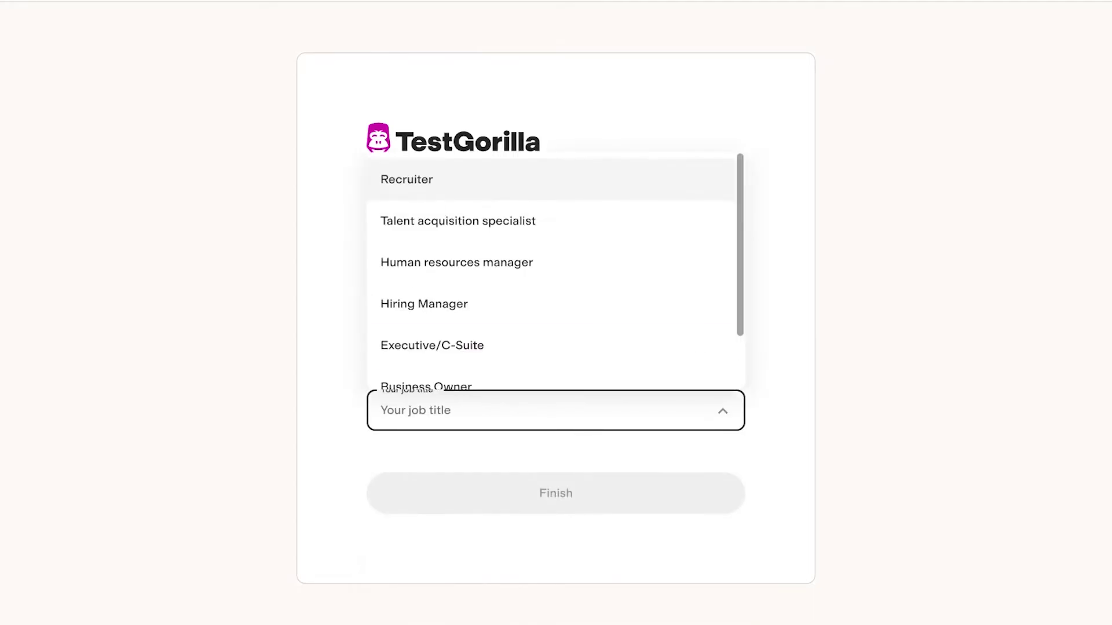
key(Down)
key(Down)
key(Down)
key(Down)
key(Down)
key(Up)
key(Return)
key(Tab)
key(Return)
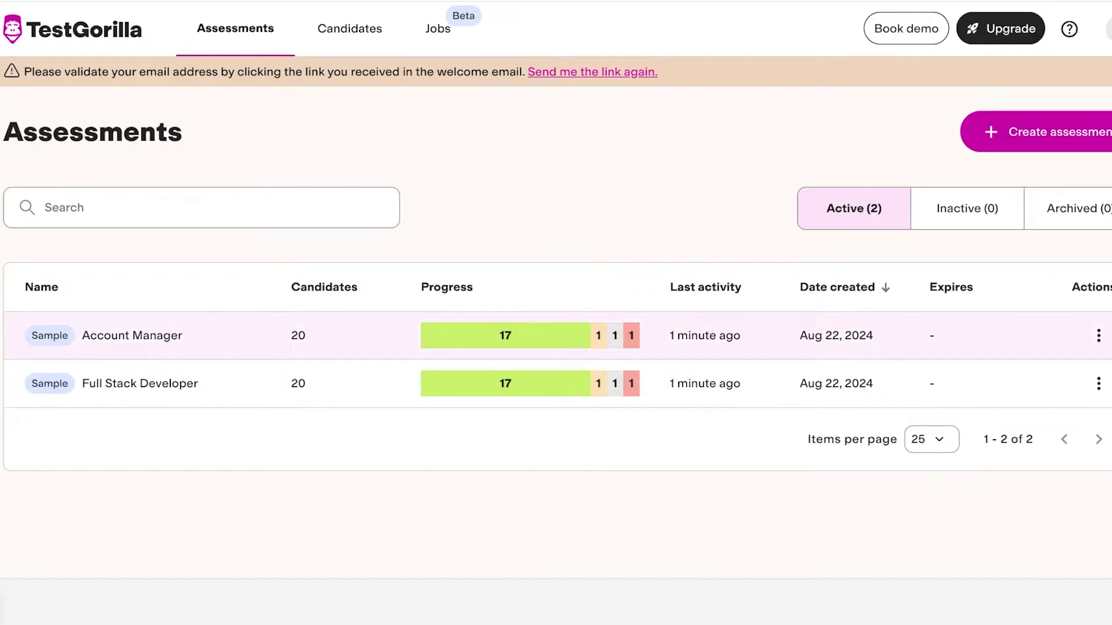
Step: Browse the sample Account Manager assessment's candidates, then switch to the empty Candidates page
click(132, 335)
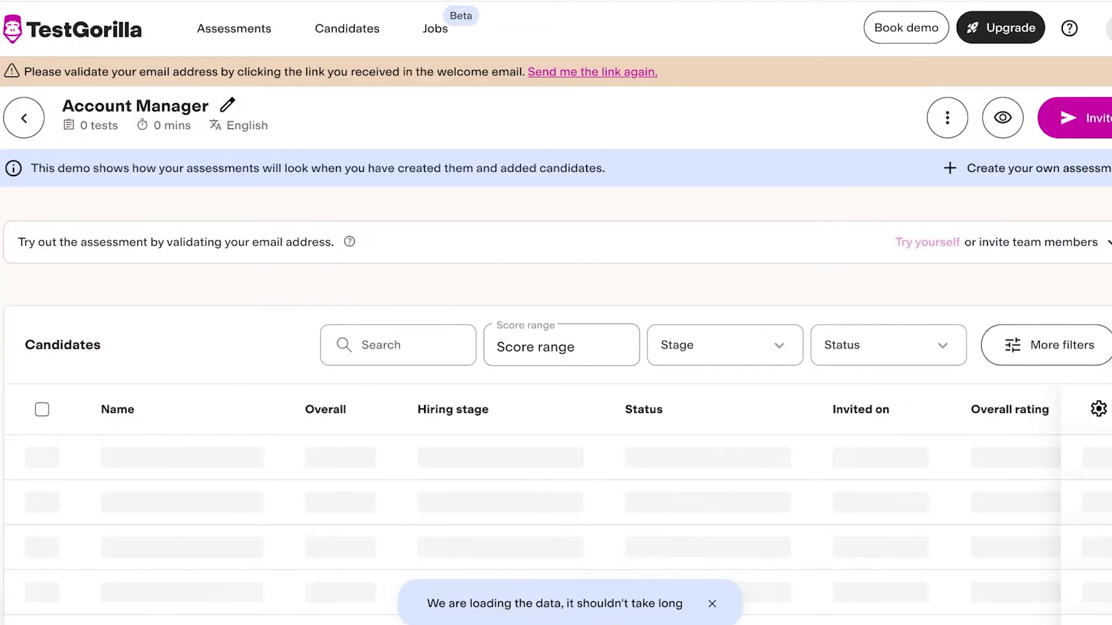
scroll(556, 347, down, 2)
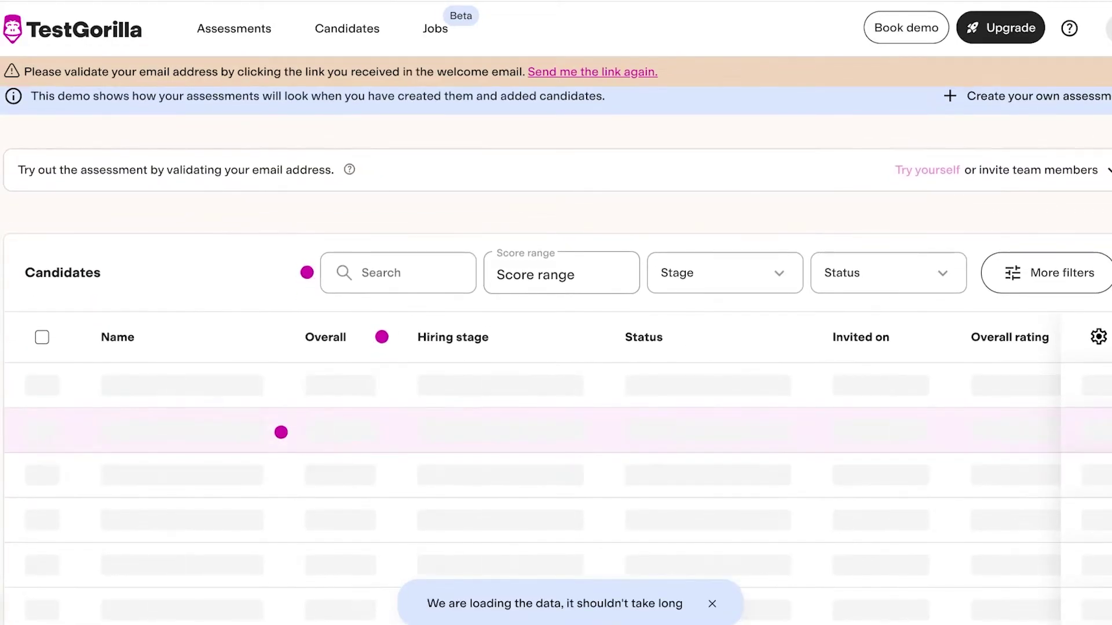
scroll(556, 347, down, 4)
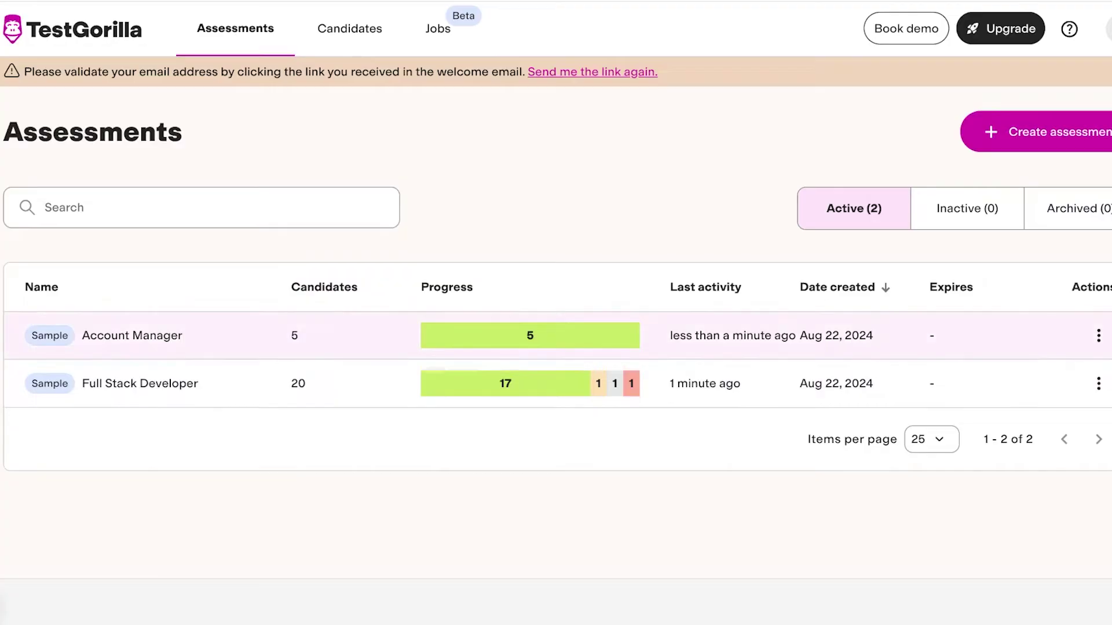
click(349, 28)
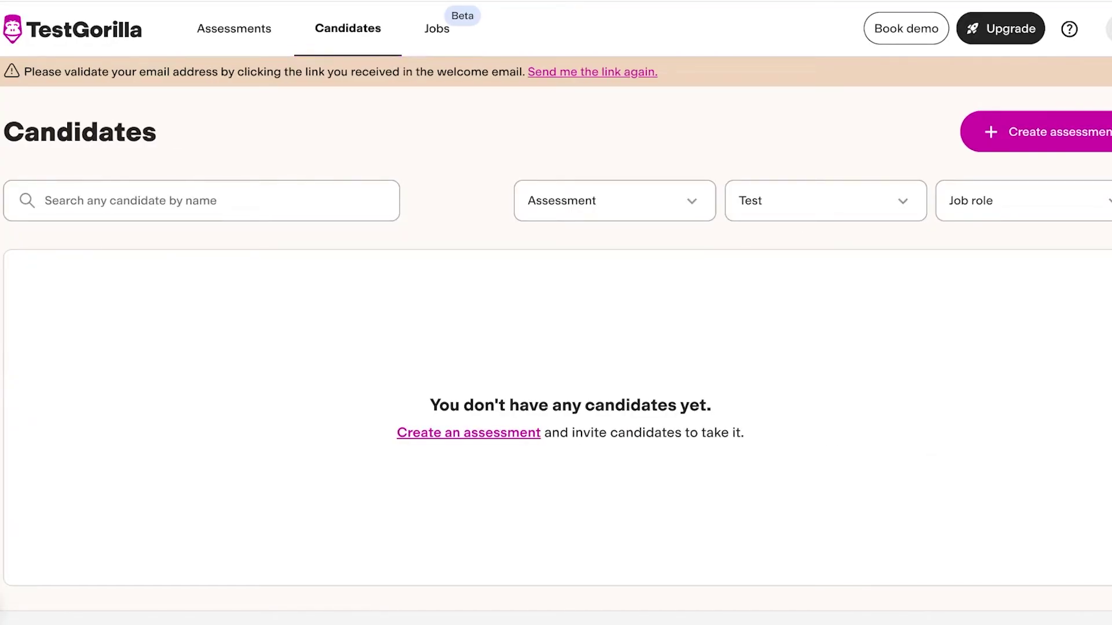
Step: Open the empty Jobs page from the top navigation bar
click(436, 29)
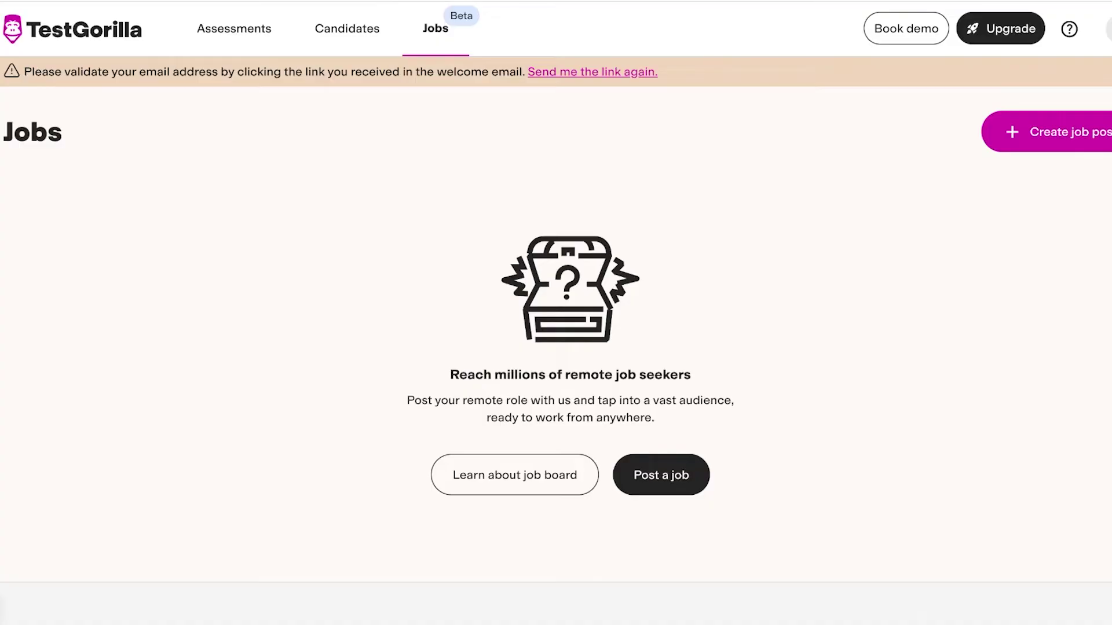
Step: Return to Assessments, check Candidates once more, and land back on the Assessments list
click(234, 28)
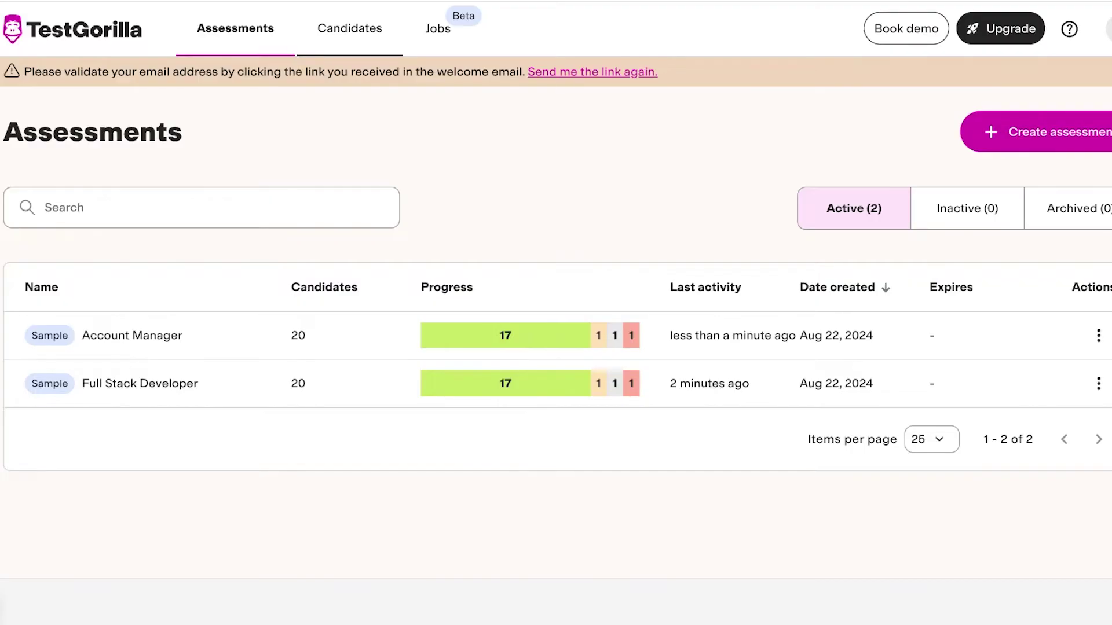
click(349, 28)
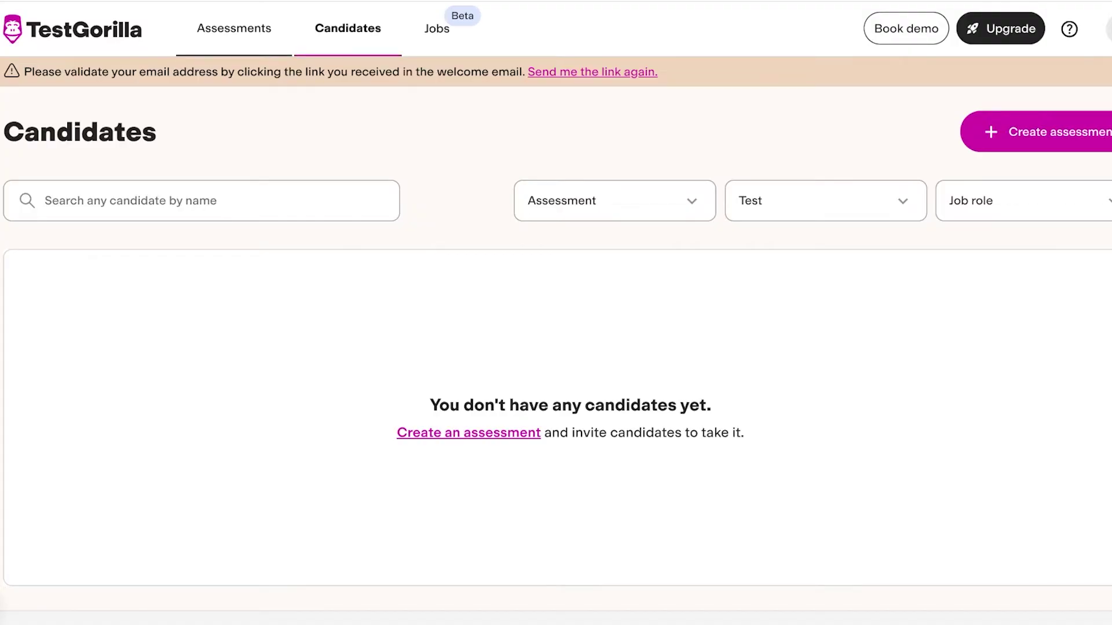
click(234, 28)
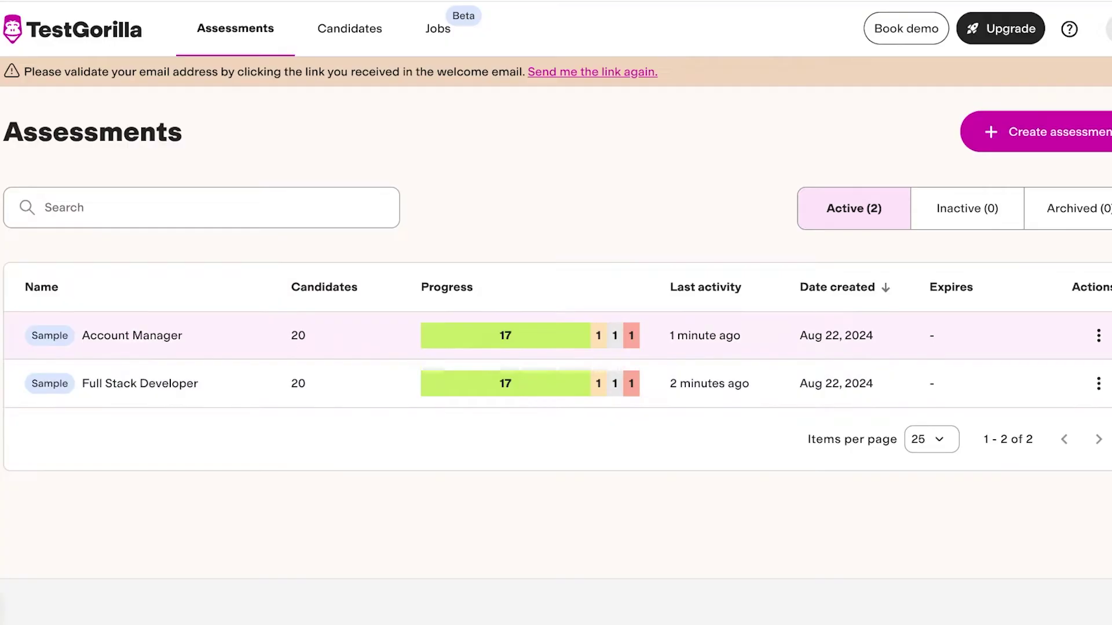
Step: Create a new assessment and save its title as 'Sales worker'
click(1037, 132)
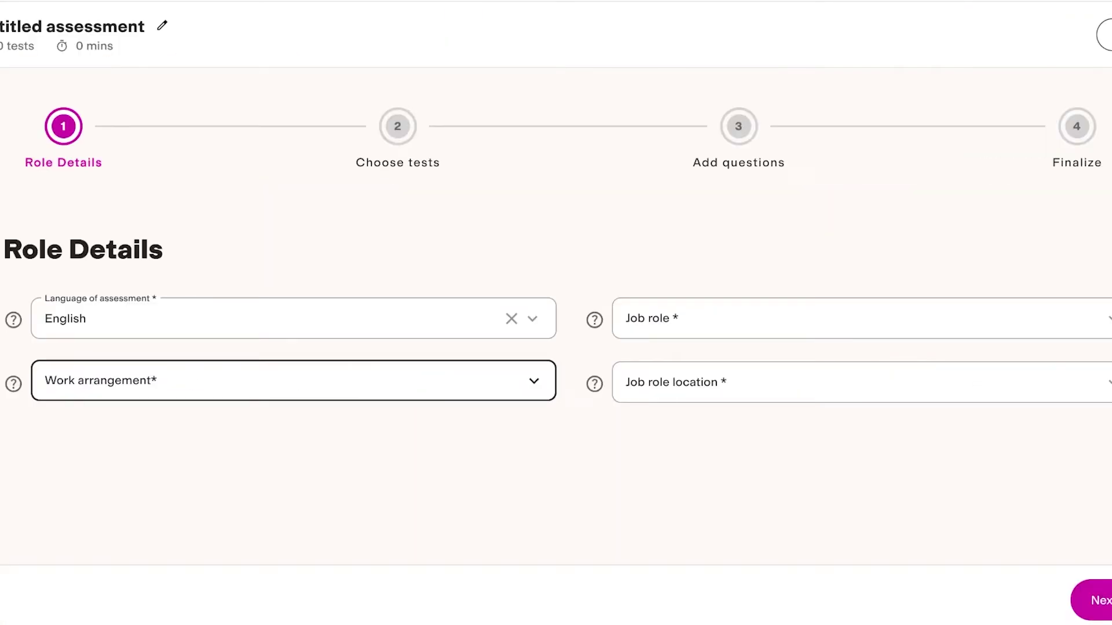
click(162, 25)
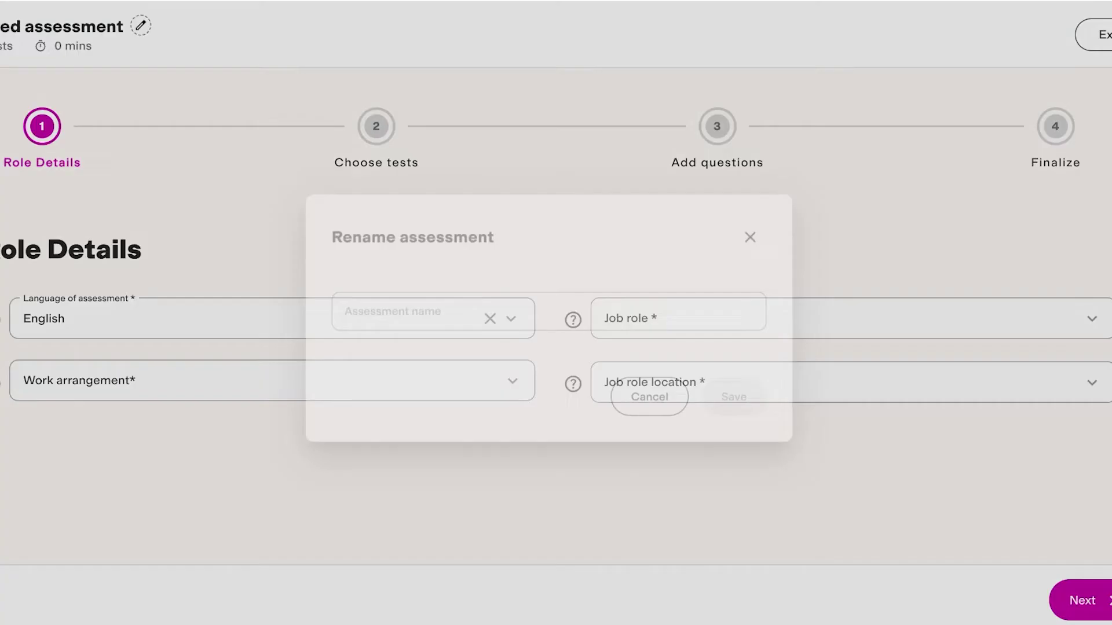
click(549, 311)
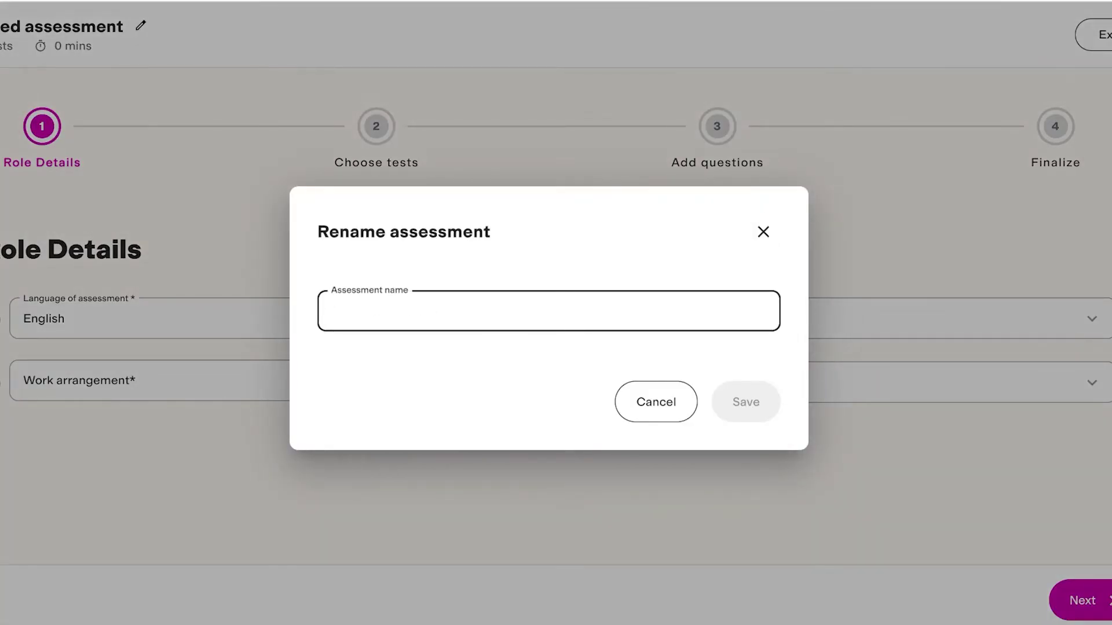
text(Sale)
key(BackSpace)
key(BackSpace)
key(BackSpace)
key(BackSpace)
text(S)
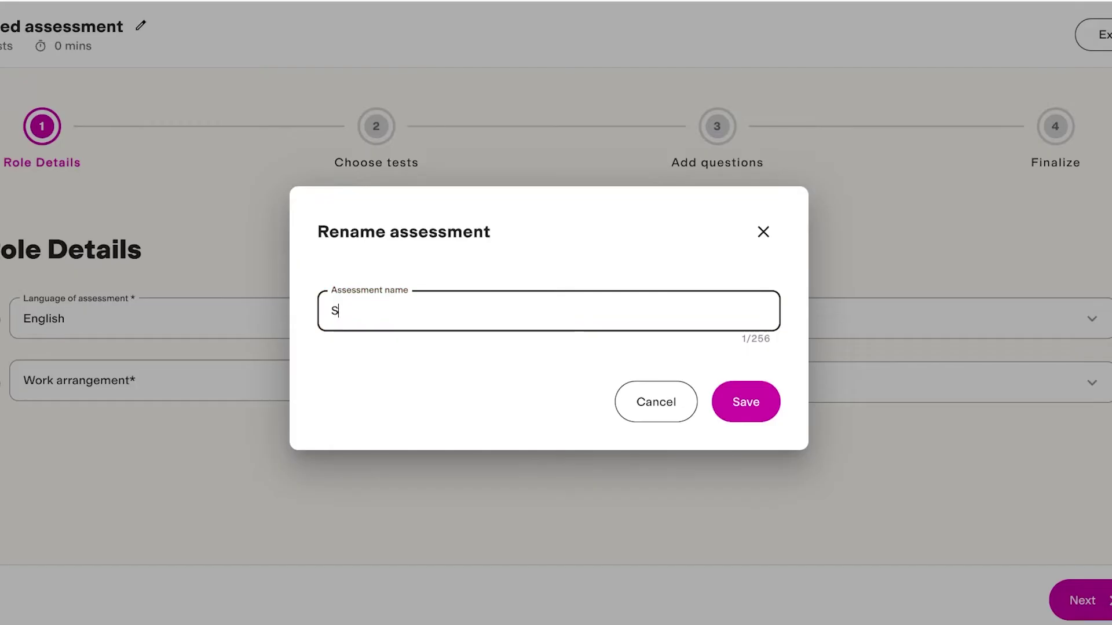
text(ales worke)
key(BackSpace)
key(BackSpace)
text(ker)
key(Tab)
key(Tab)
key(Return)
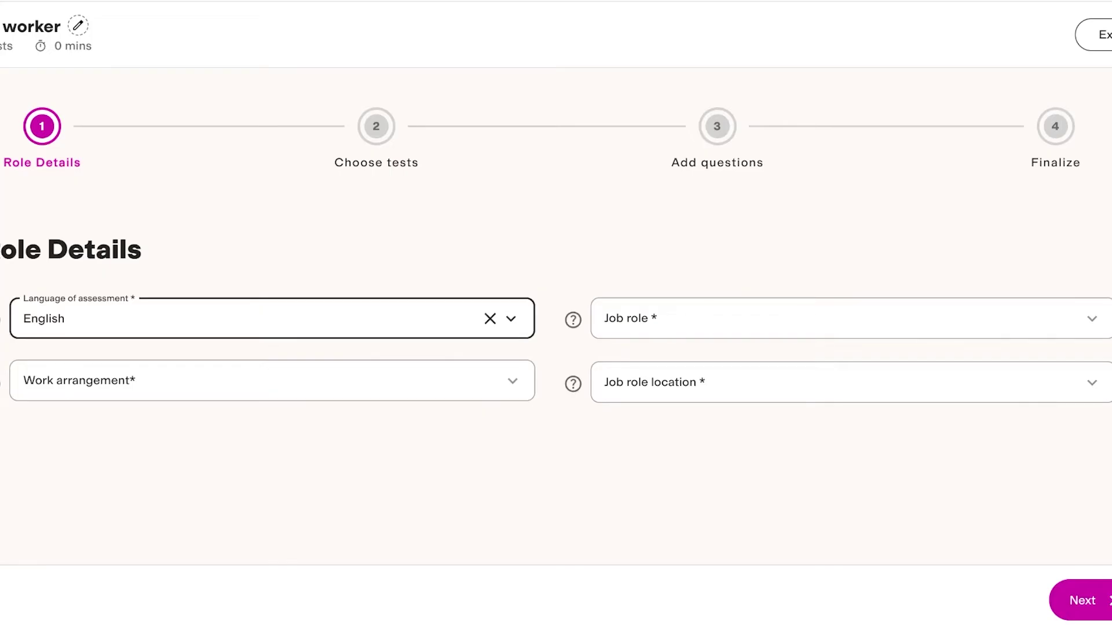
Step: Set the work arrangement to On/Site
click(273, 380)
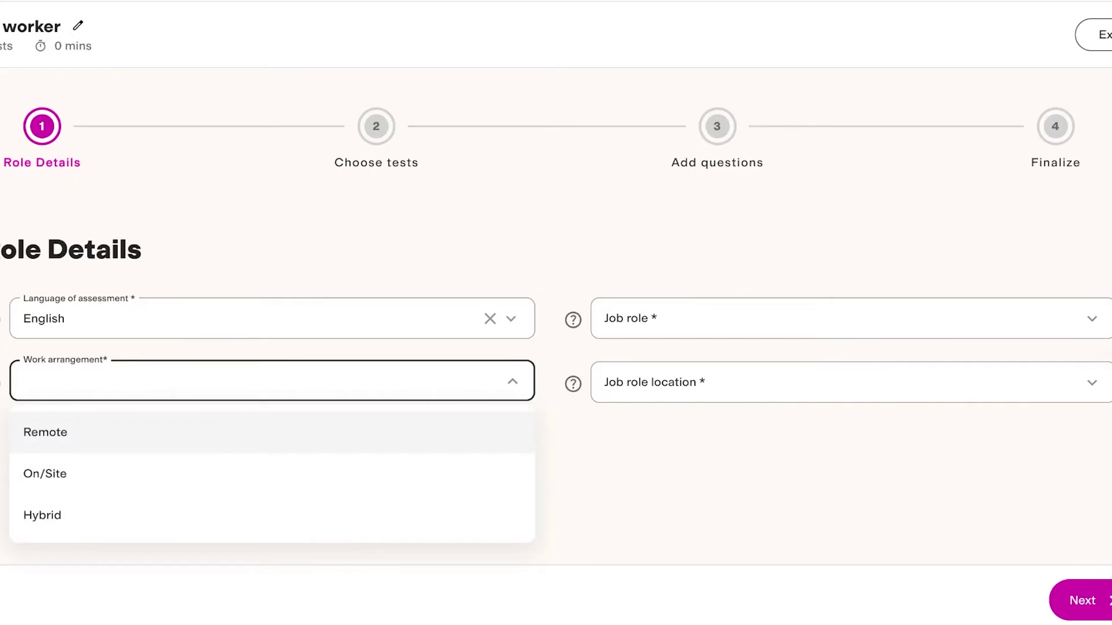
key(Down)
key(Return)
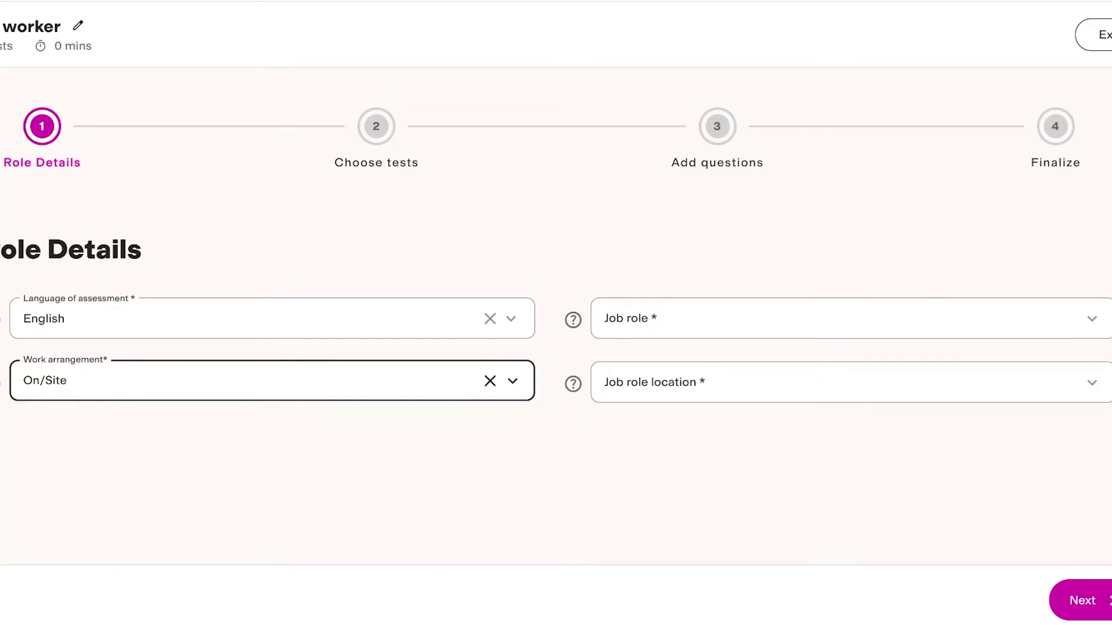
Step: Search 'sales' in Job role and choose Sales Associate
click(850, 318)
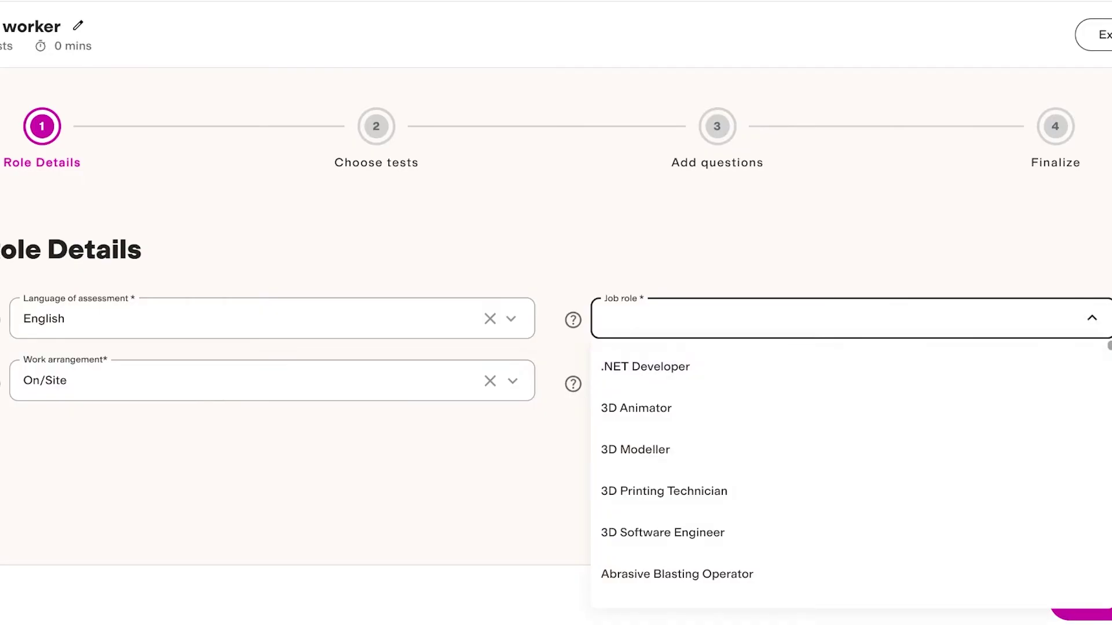
scroll(811, 405, down, 3)
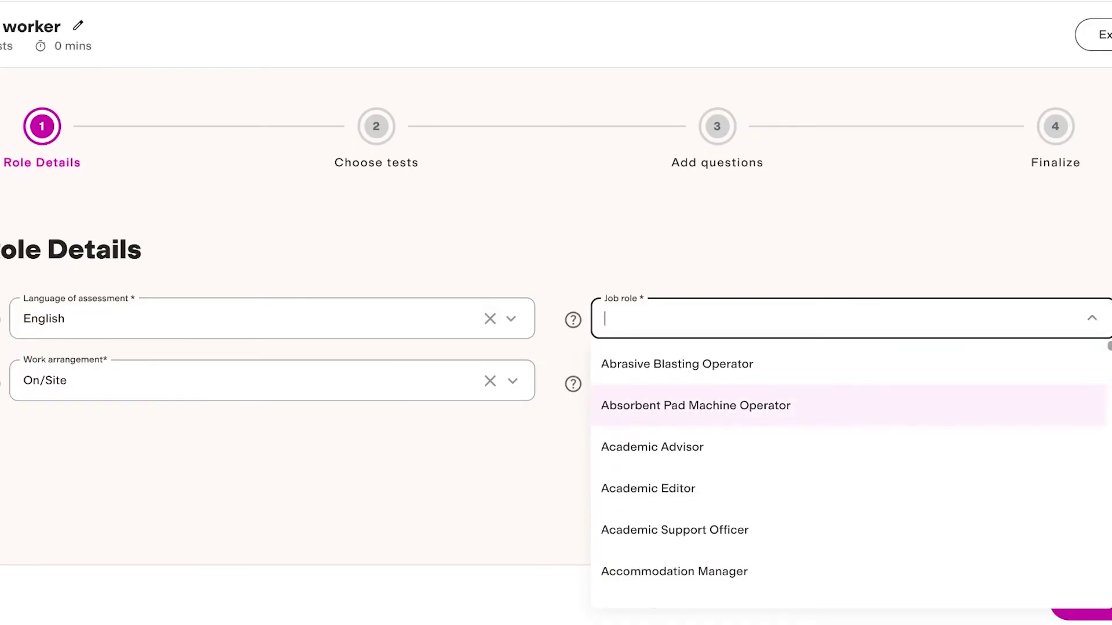
text(s)
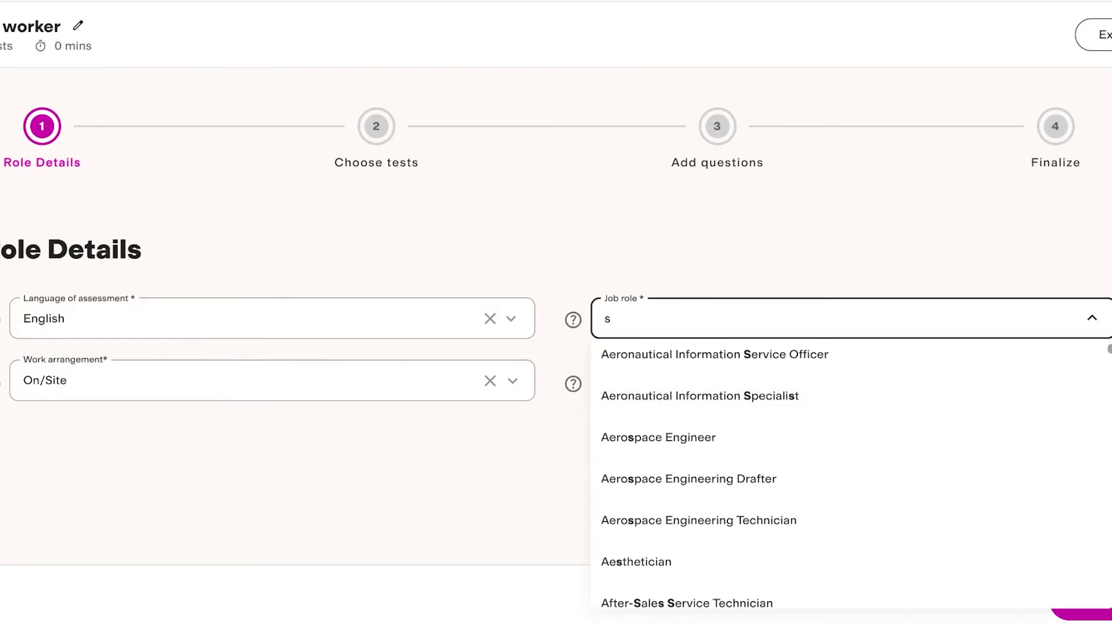
text(ales)
key(Down)
key(Down)
key(Down)
key(Down)
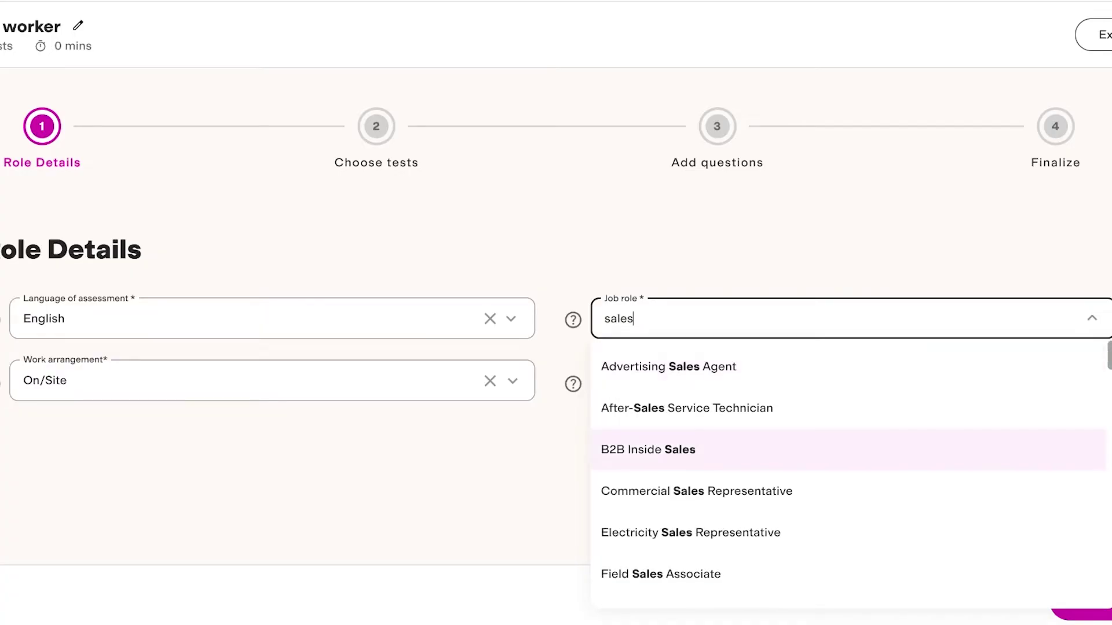
key(Down)
key(Down)
key(Down)
key(Down)
key(Down)
key(Down)
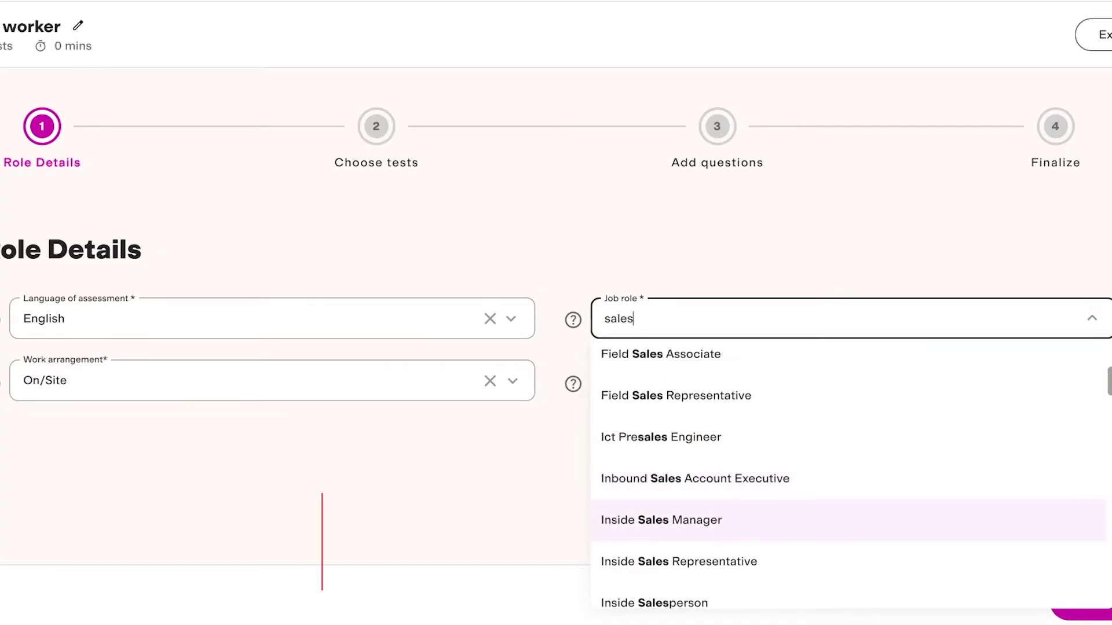
key(Up)
key(Down)
key(Down)
key(Down)
key(Down)
key(Down)
key(Down)
key(Down)
key(Down)
key(Down)
key(Down)
key(Down)
key(Down)
key(Down)
key(Down)
key(Down)
key(Down)
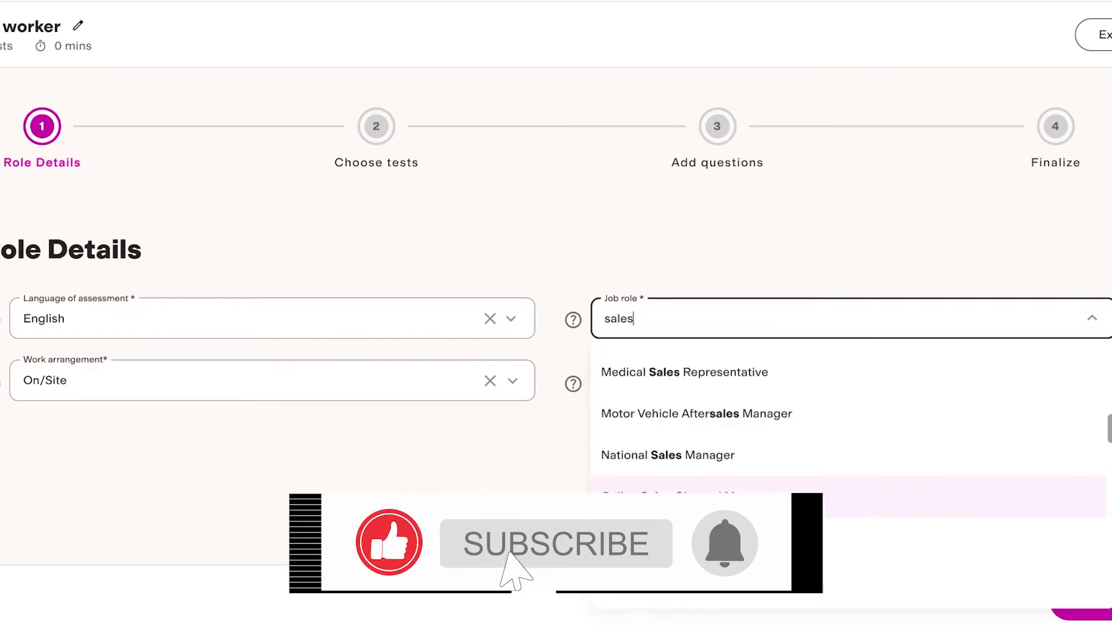
key(Up)
key(Up)
key(Up)
key(Up)
key(Up)
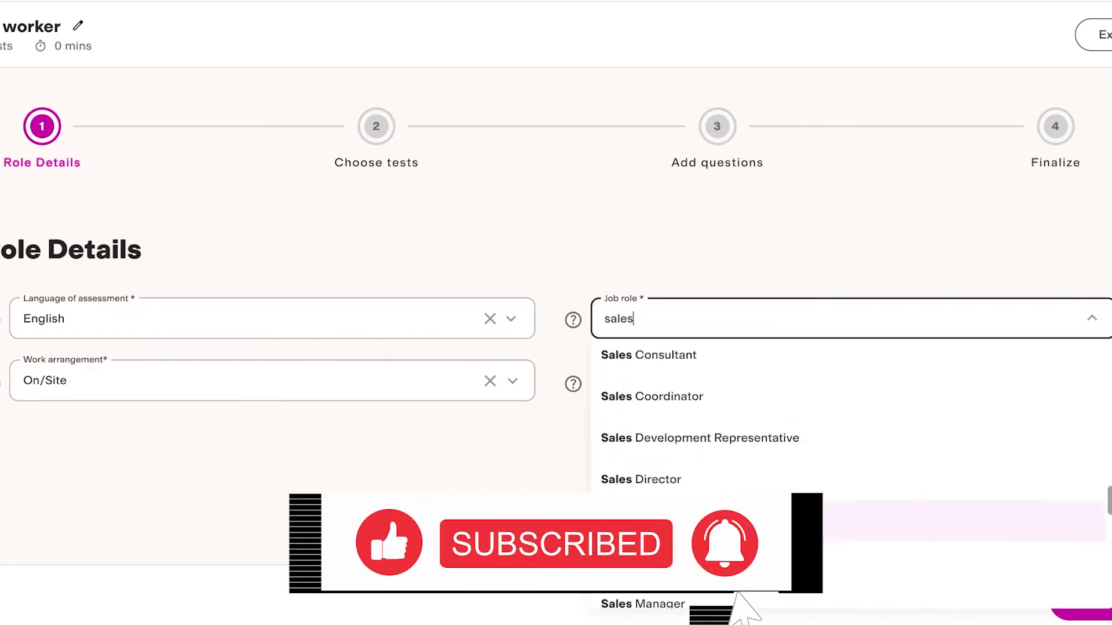
key(Down)
key(Up)
key(Up)
key(Up)
key(Up)
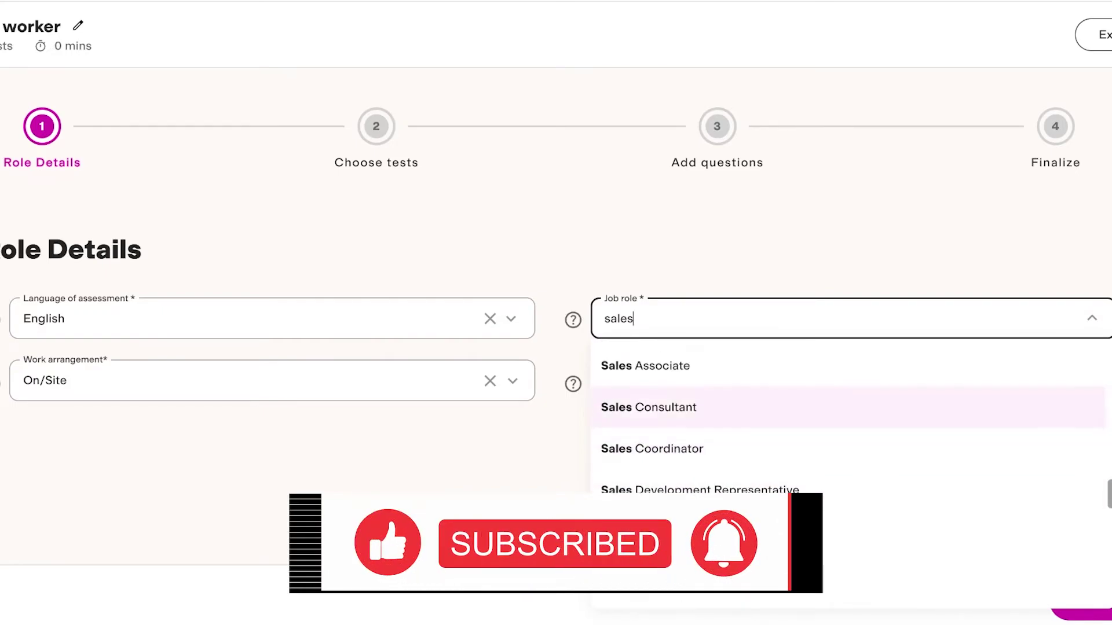
key(Return)
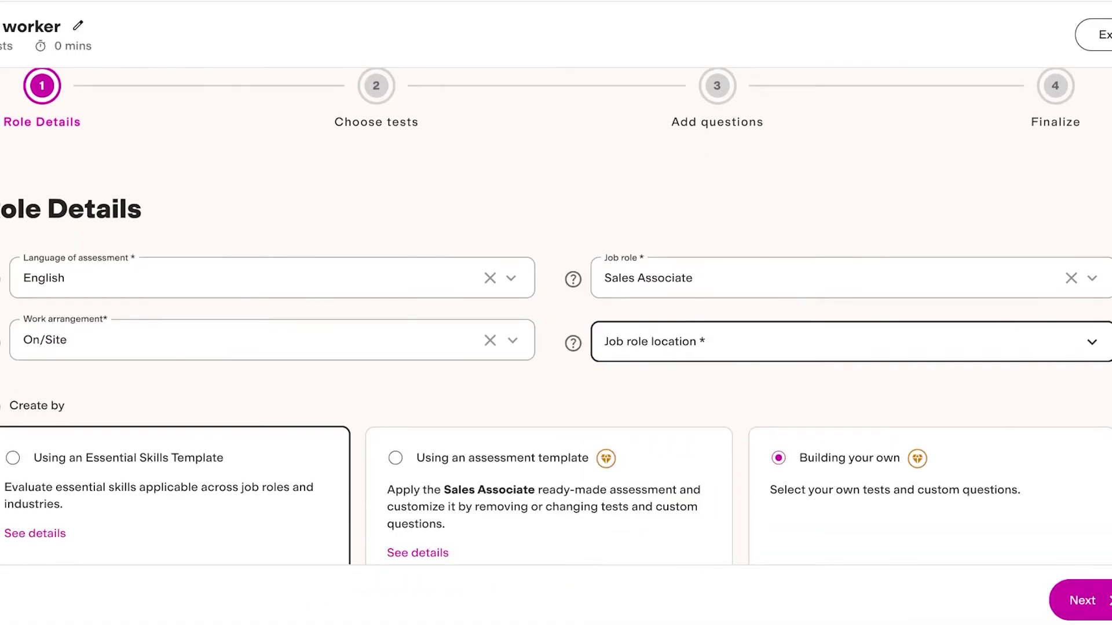
Step: Set the job role location to Canada by searching 'cana'
key(Tab)
key(Down)
text(te)
key(BackSpace)
key(BackSpace)
text(cana)
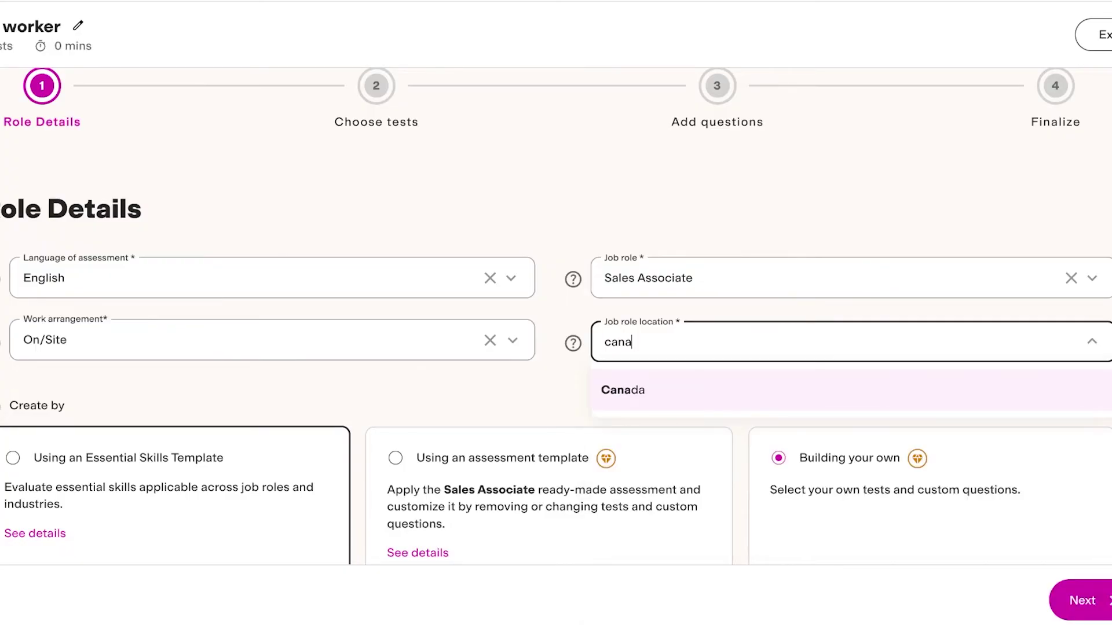
key(Return)
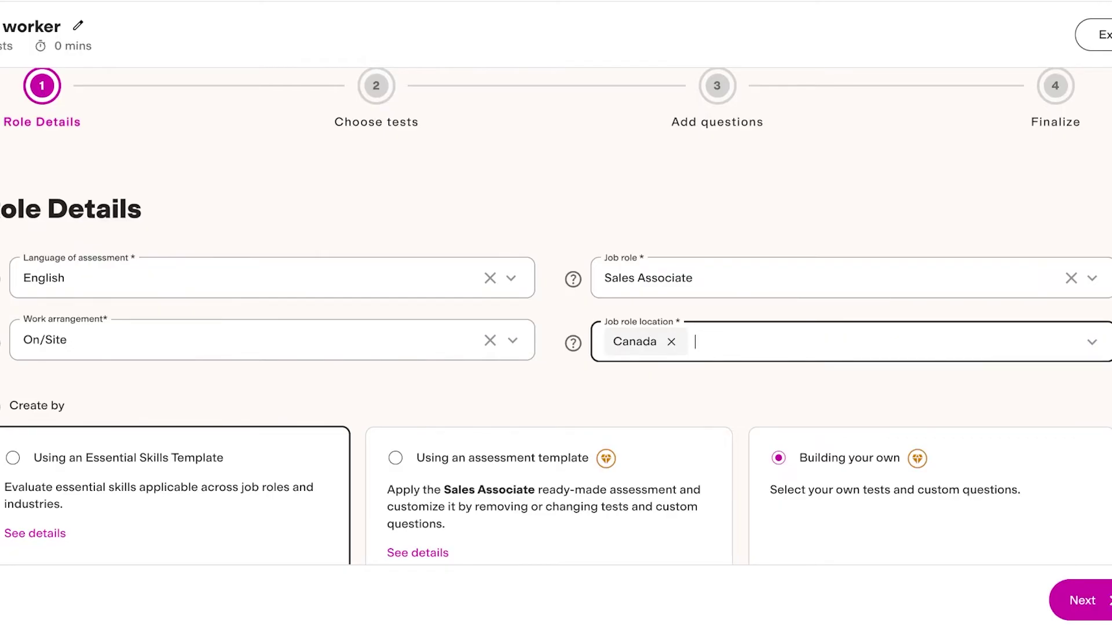
Step: Choose the Essential Skills Template, dismiss the premium prompt, and proceed to test selection
scroll(556, 348, down, 1)
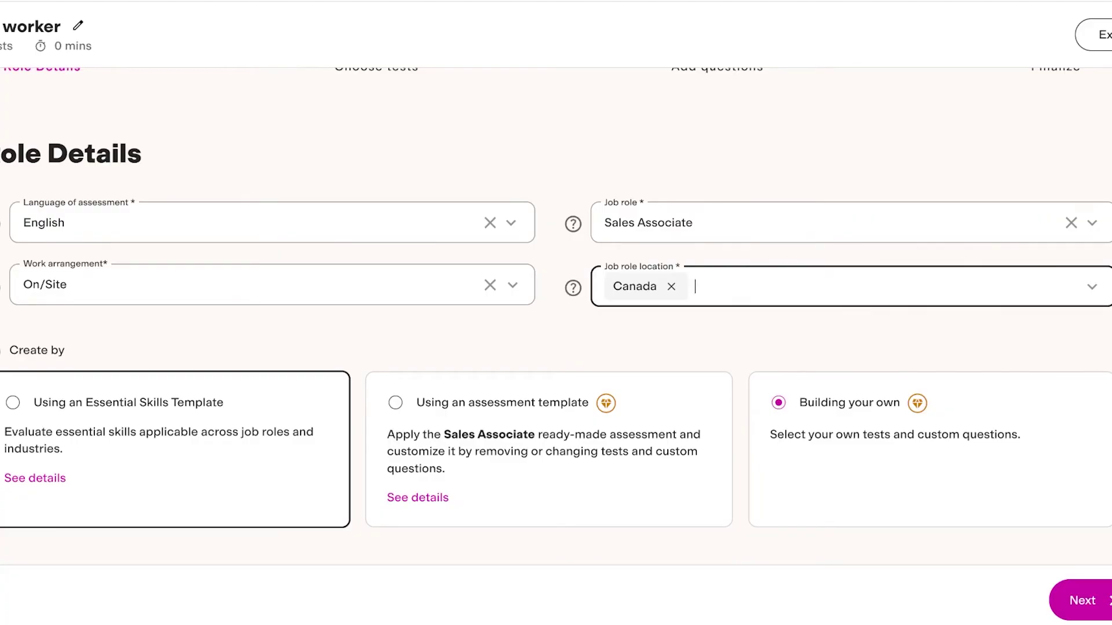
click(12, 403)
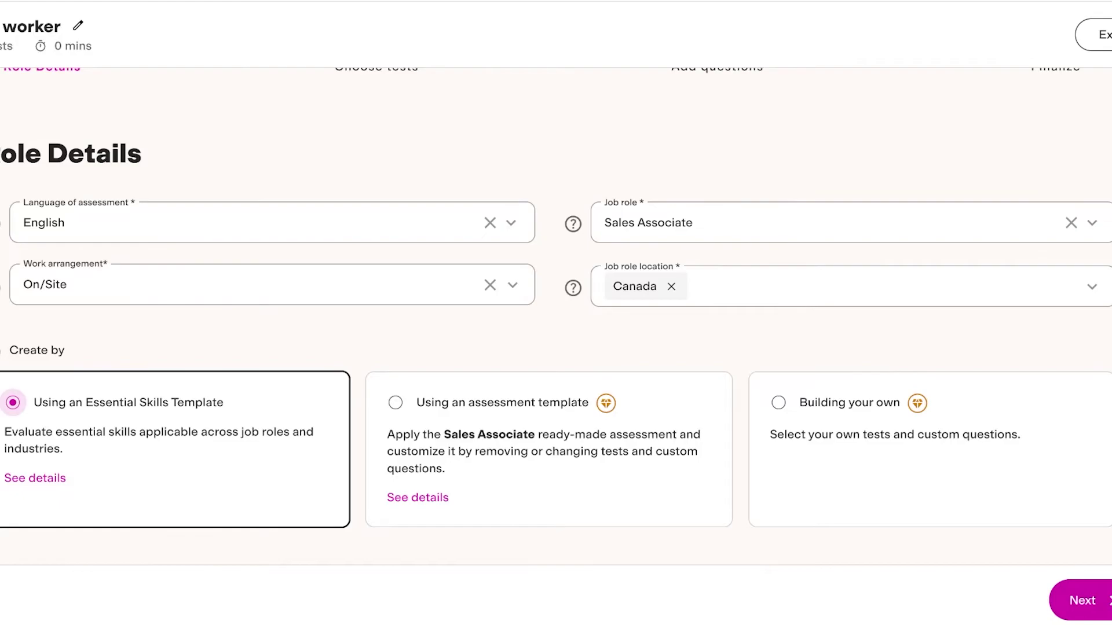
click(395, 403)
click(631, 372)
key(Return)
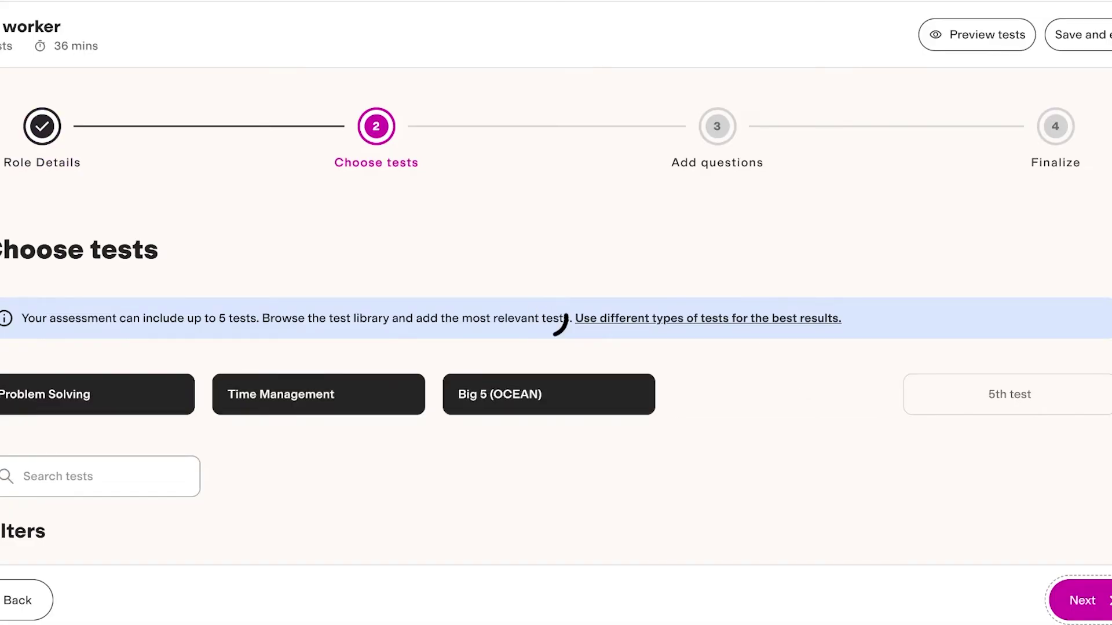
Step: Scroll through the Choose tests page reviewing the Problem Solving, Time Management, Big 5 and Communication cards
scroll(556, 347, down, 4)
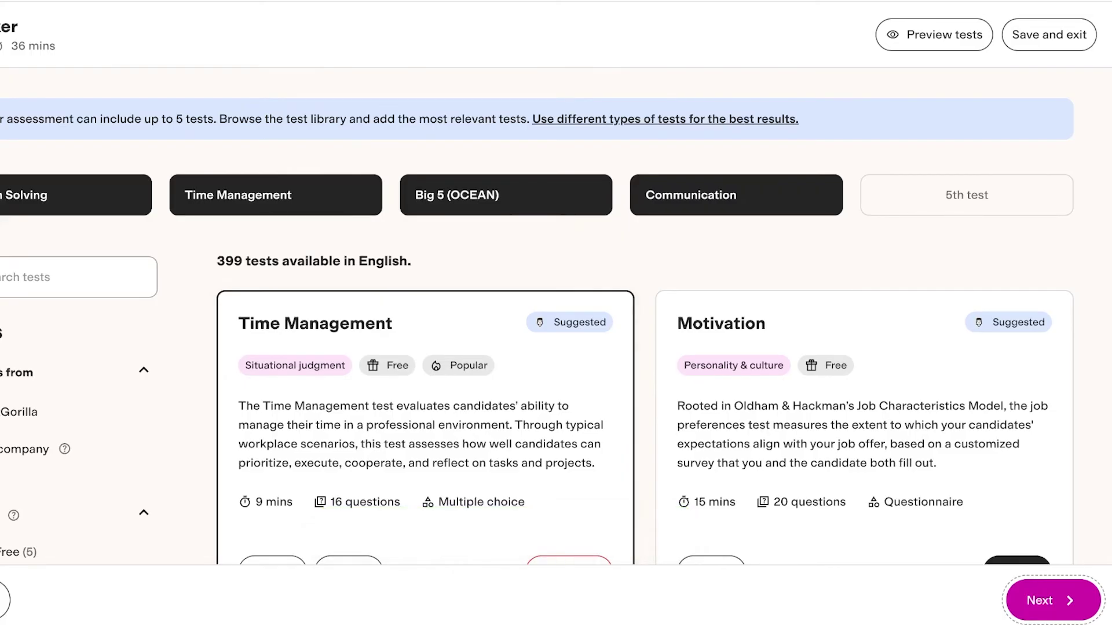
mouse_move(58, 195)
mouse_move(276, 195)
mouse_move(506, 194)
scroll(735, 289, down, 4)
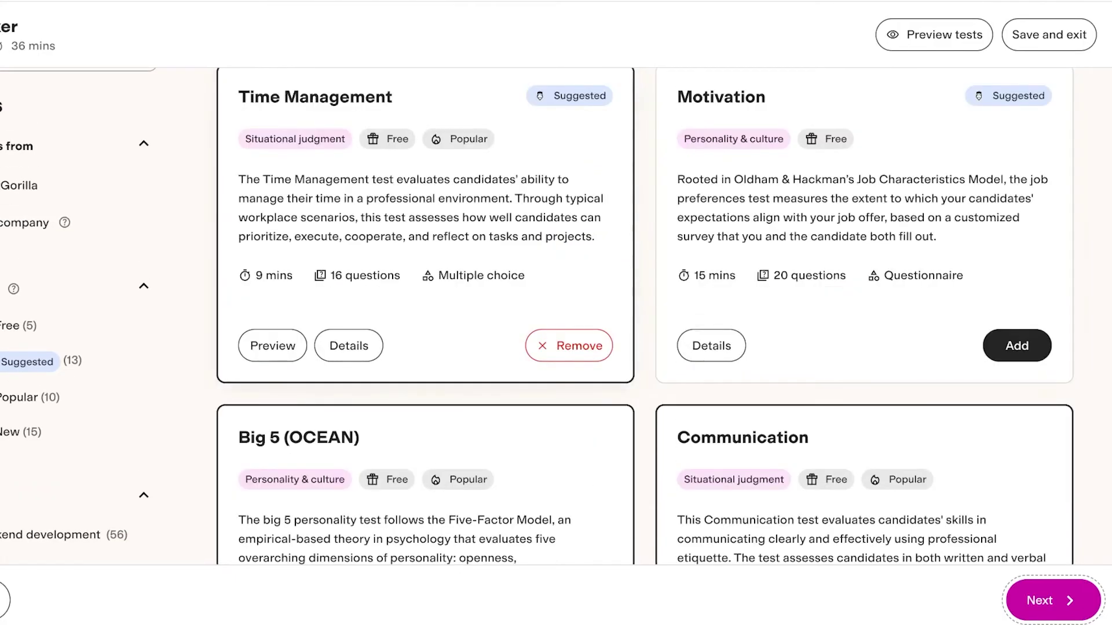
scroll(736, 289, down, 5)
scroll(349, 264, down, 7)
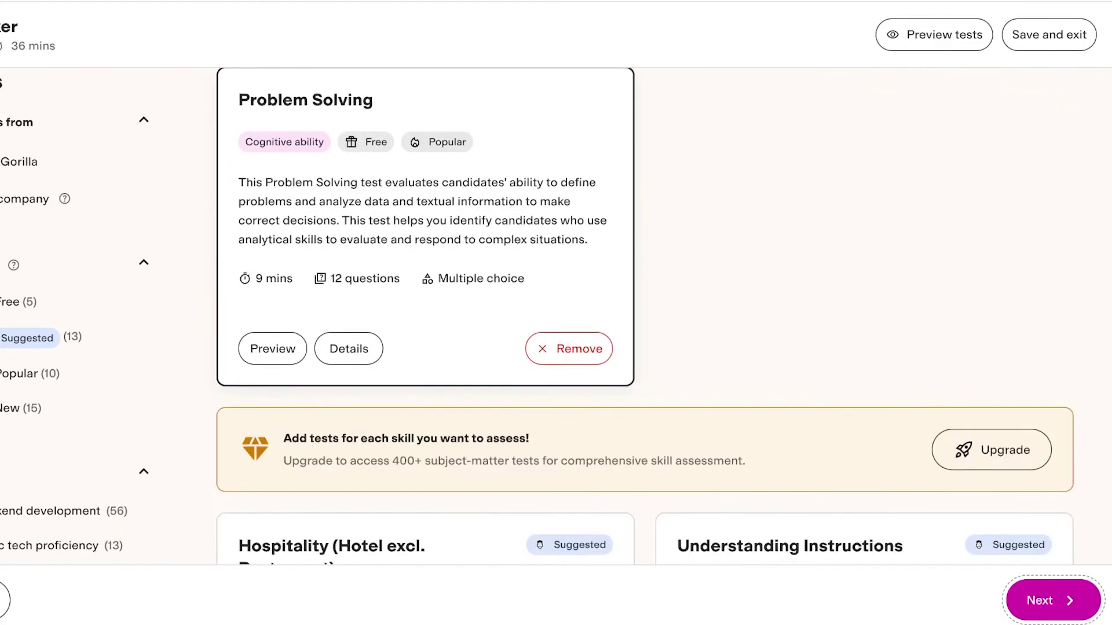
scroll(349, 263, up, 3)
scroll(645, 317, up, 10)
scroll(644, 317, down, 2)
scroll(644, 317, down, 4)
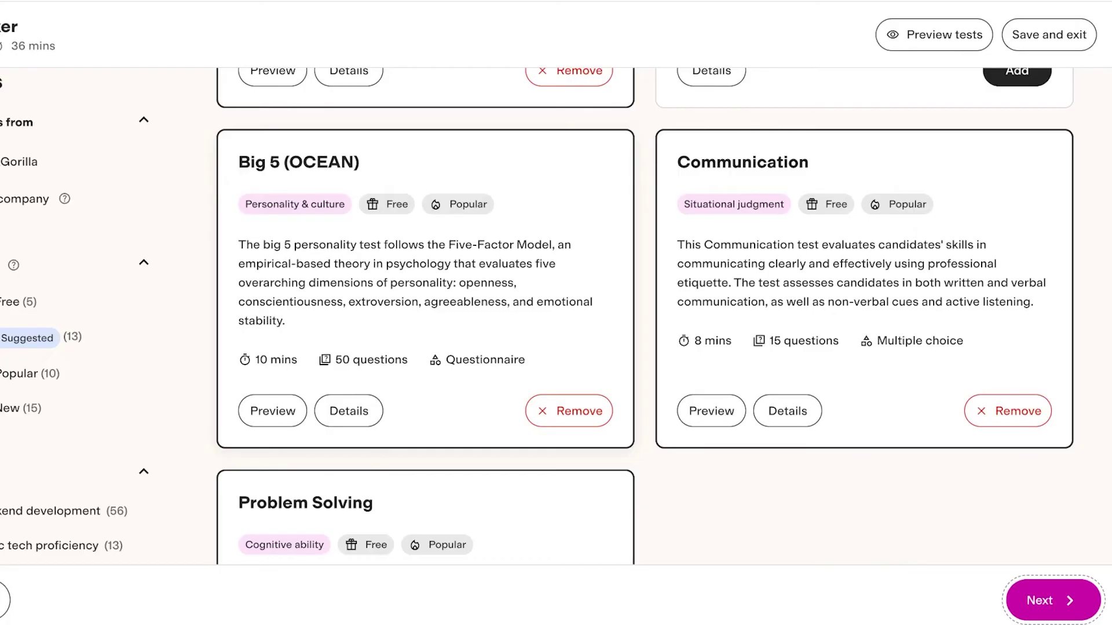
scroll(644, 315, down, 5)
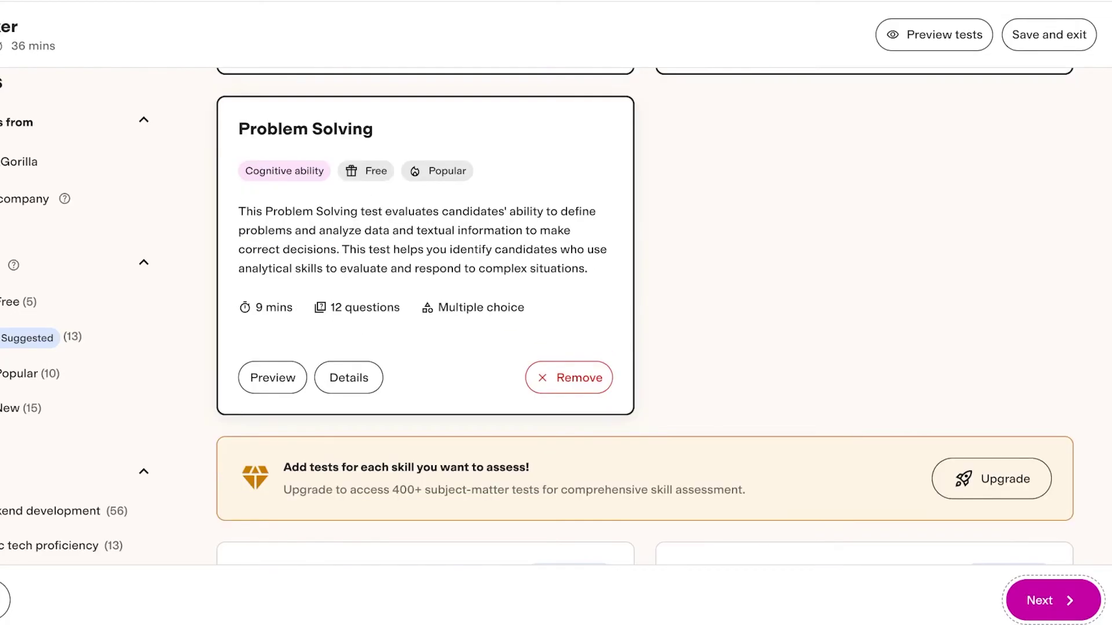
scroll(645, 315, up, 5)
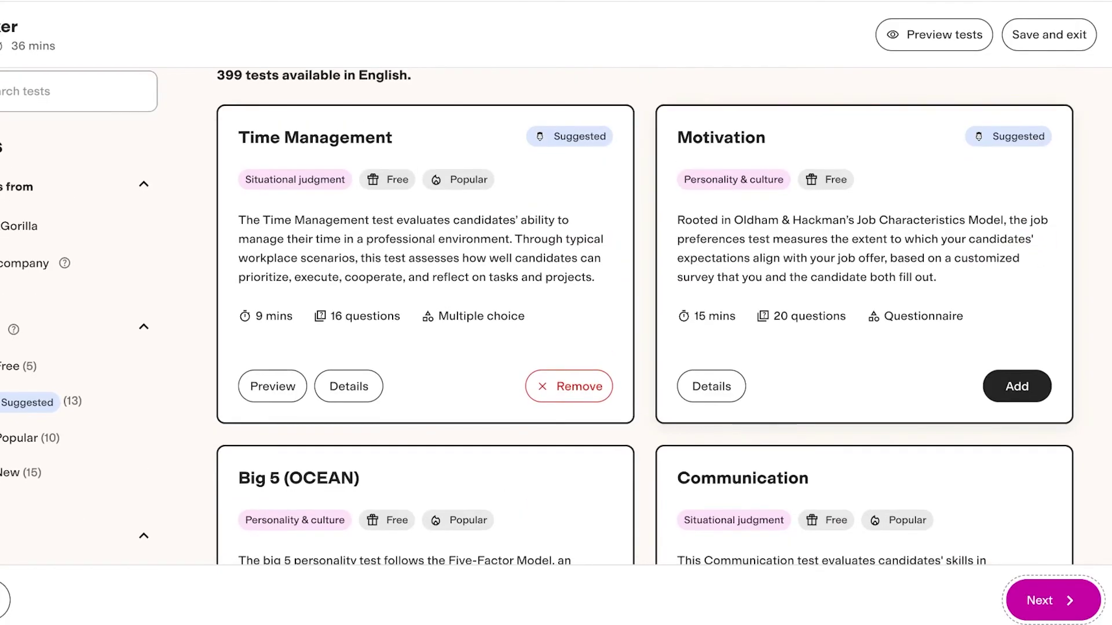
scroll(645, 315, down, 2)
scroll(645, 315, up, 4)
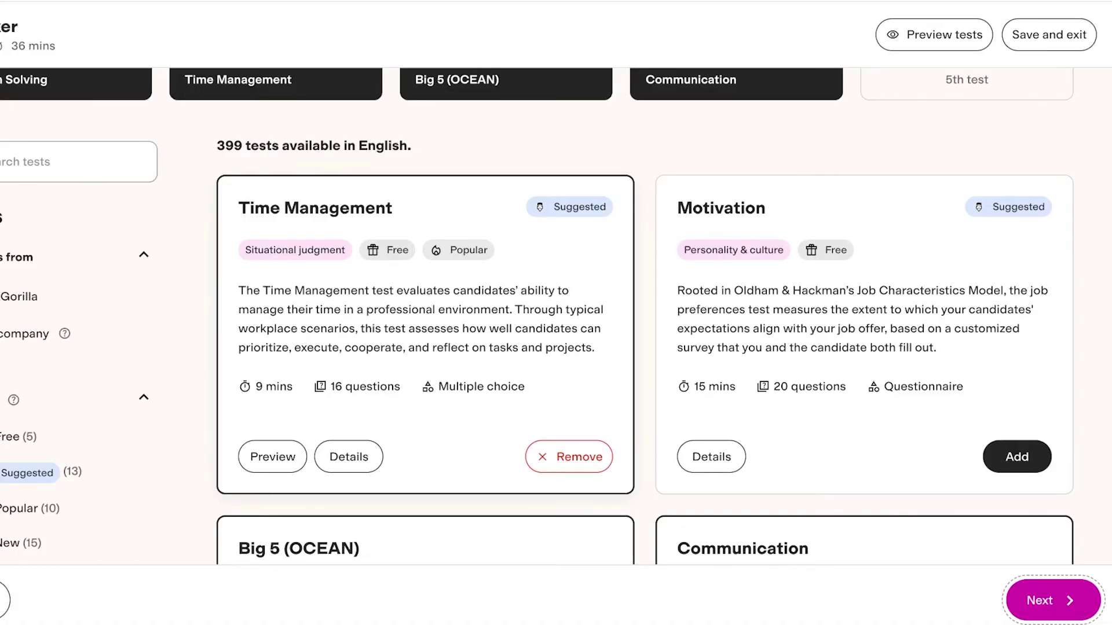
scroll(863, 319, down, 5)
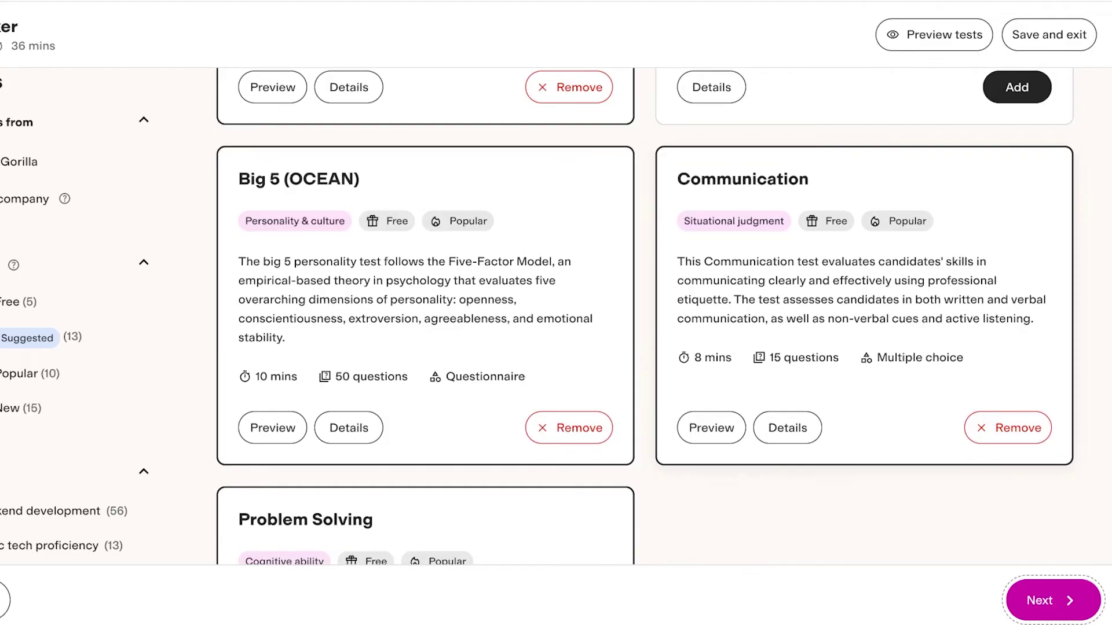
scroll(645, 315, down, 3)
scroll(644, 315, up, 3)
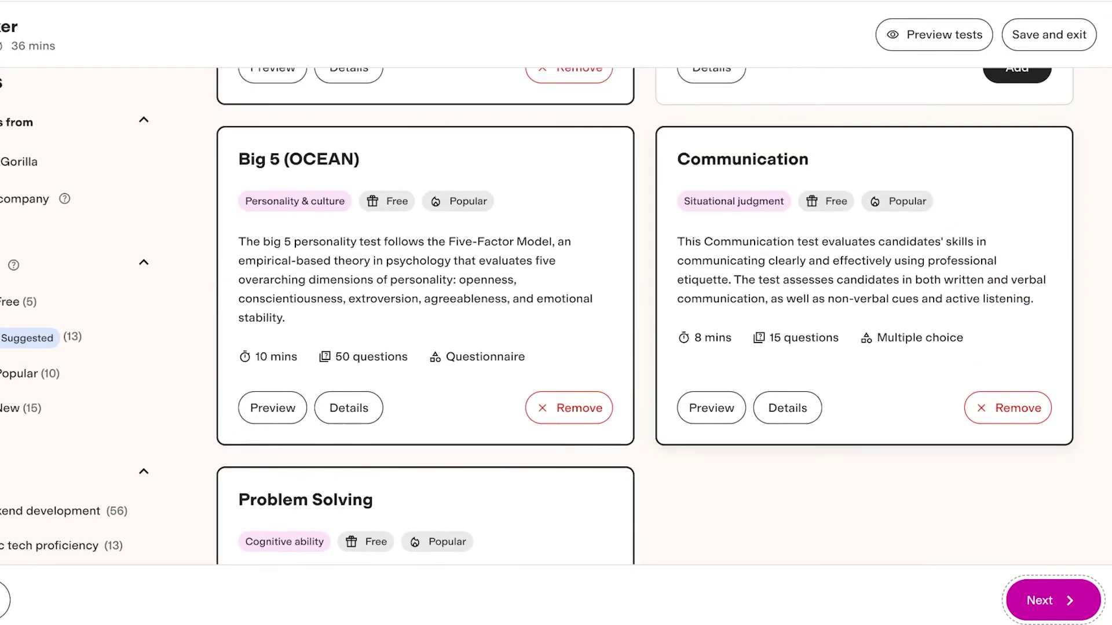
scroll(645, 316, up, 3)
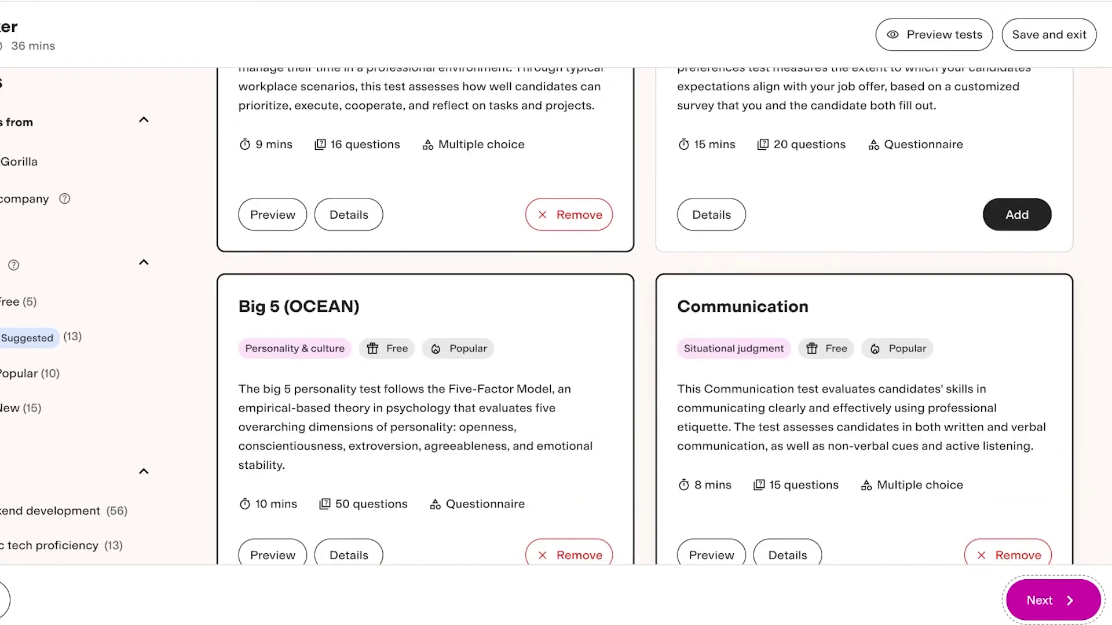
scroll(788, 550, up, 1)
scroll(788, 550, down, 1)
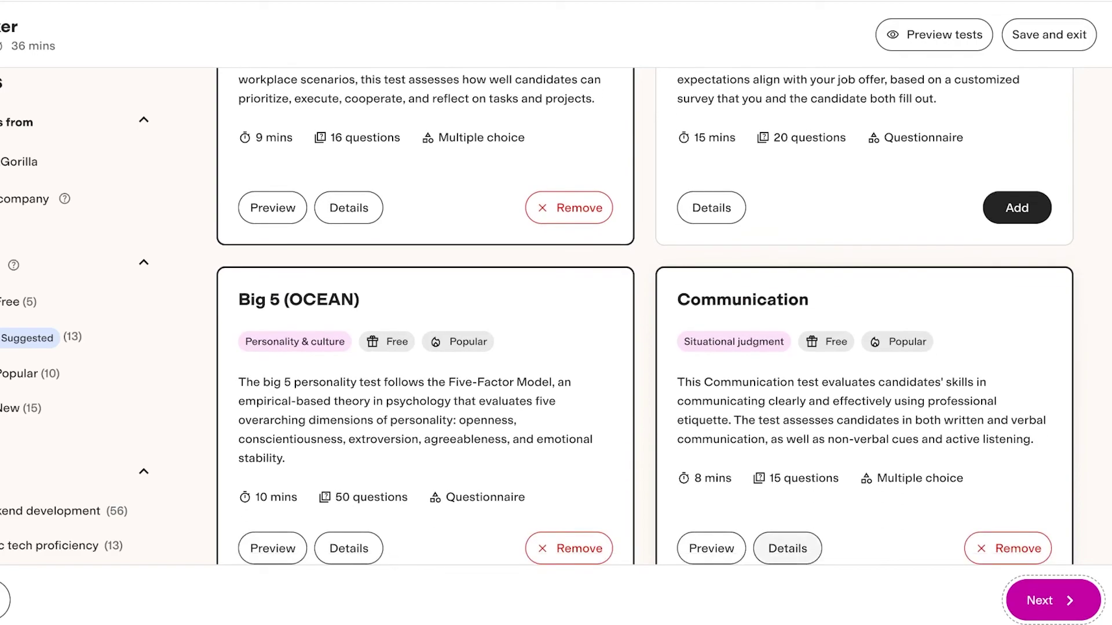
Step: View the Communication test's full details, then close them
click(788, 548)
scroll(787, 551, down, 4)
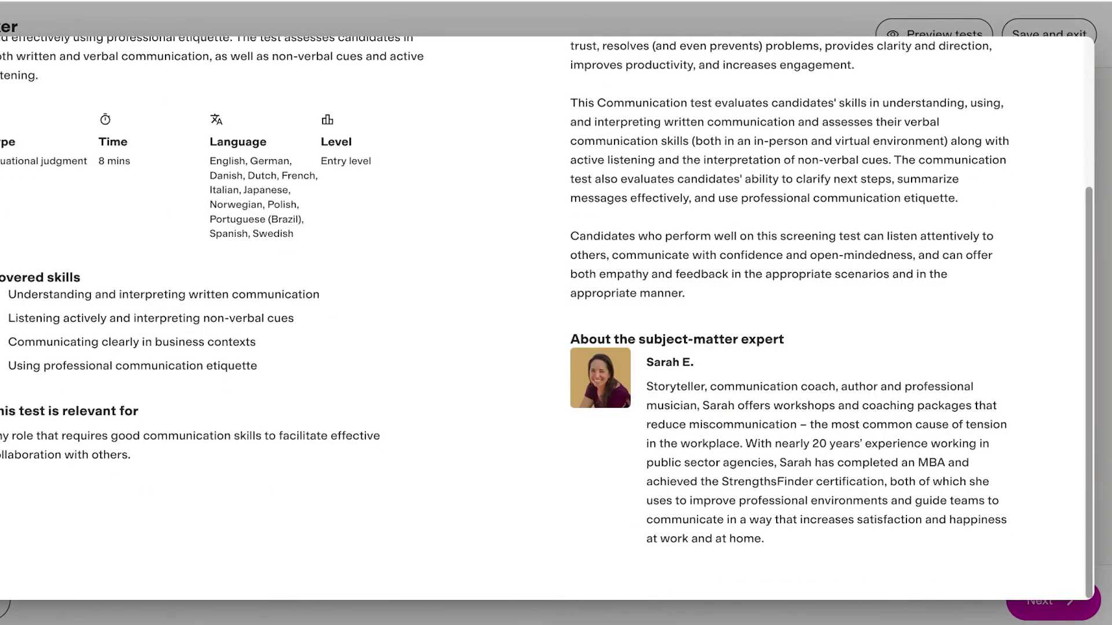
key(Escape)
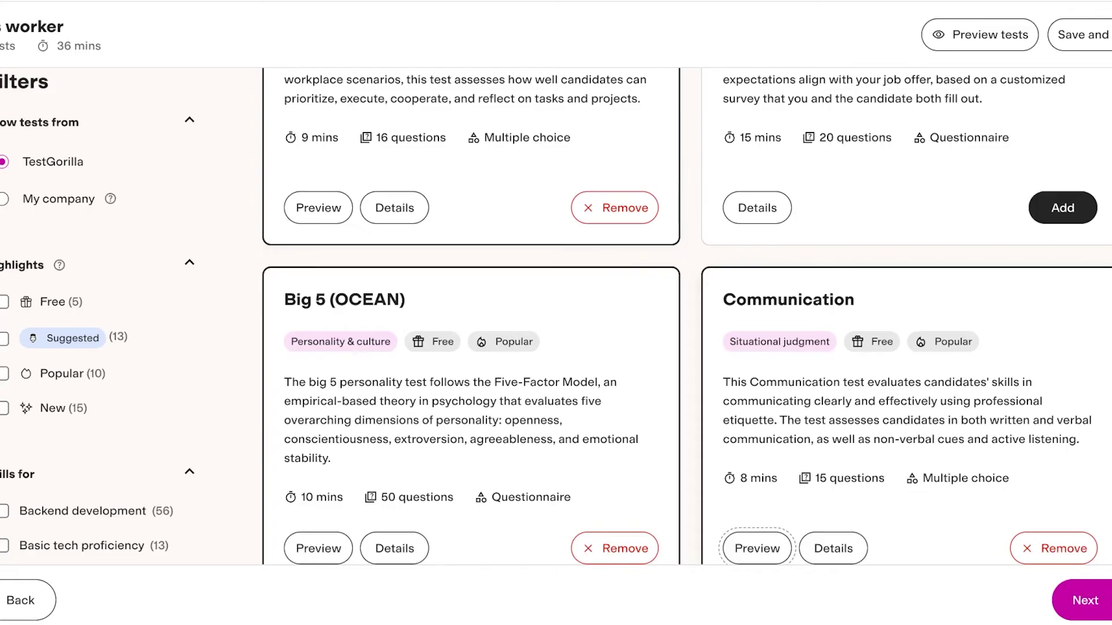
Step: Scroll the test library to check which tests are selected with Remove
scroll(686, 317, down, 3)
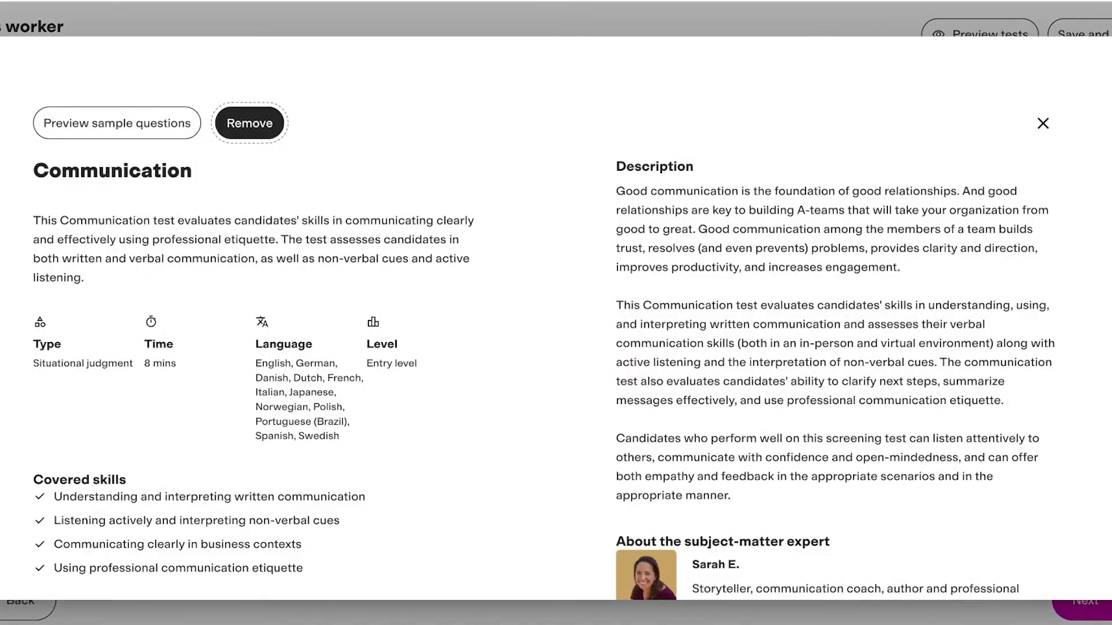
scroll(545, 324, down, 3)
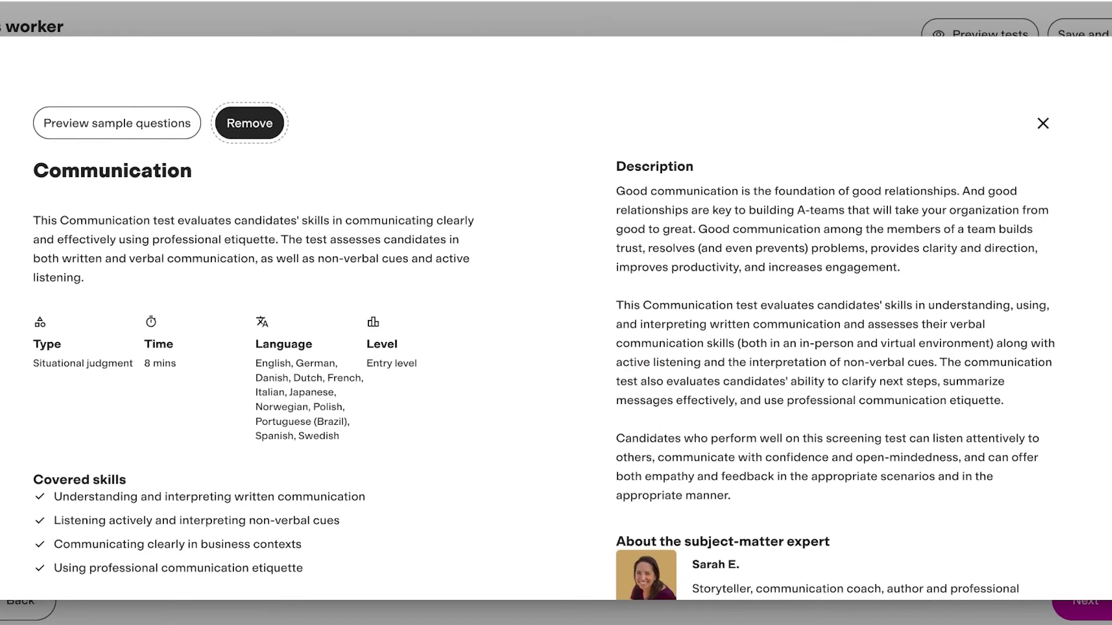
scroll(545, 324, down, 3)
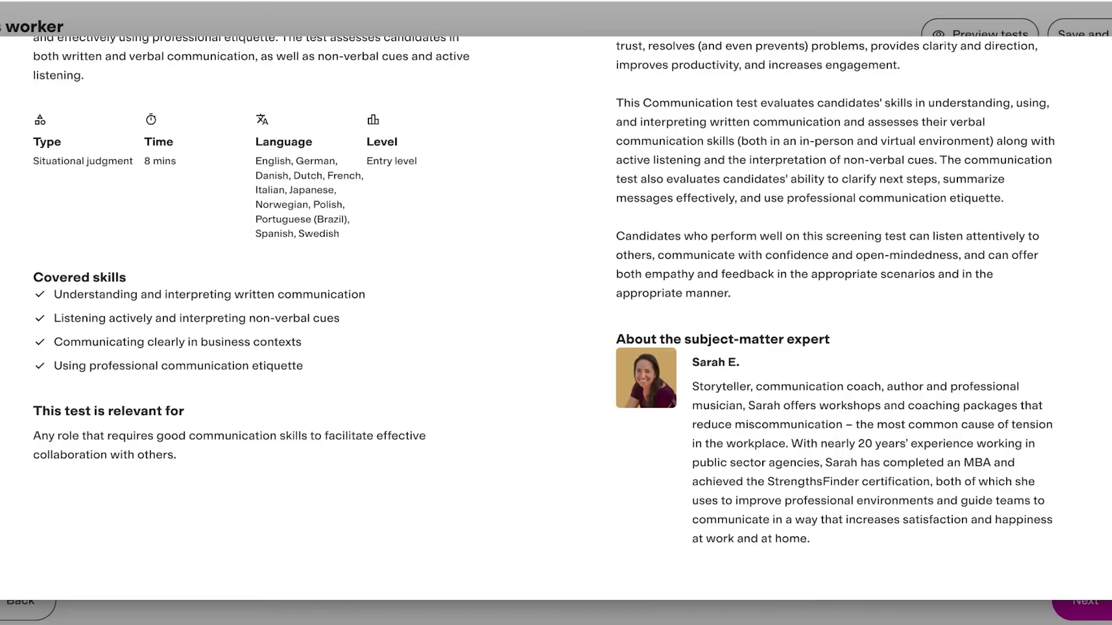
scroll(544, 325, up, 3)
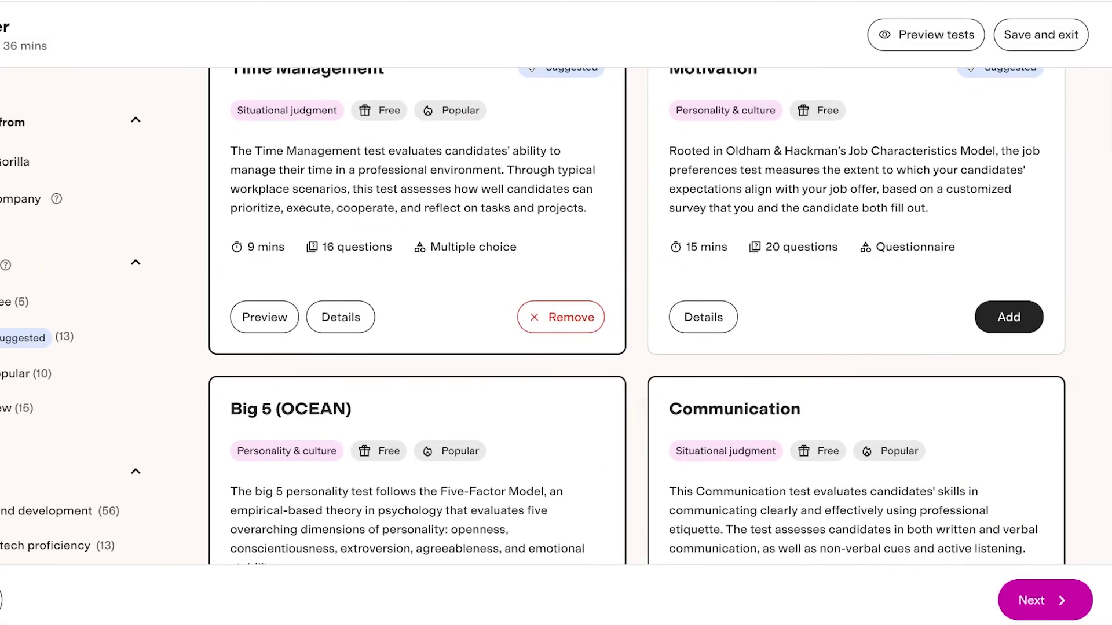
scroll(556, 315, down, 8)
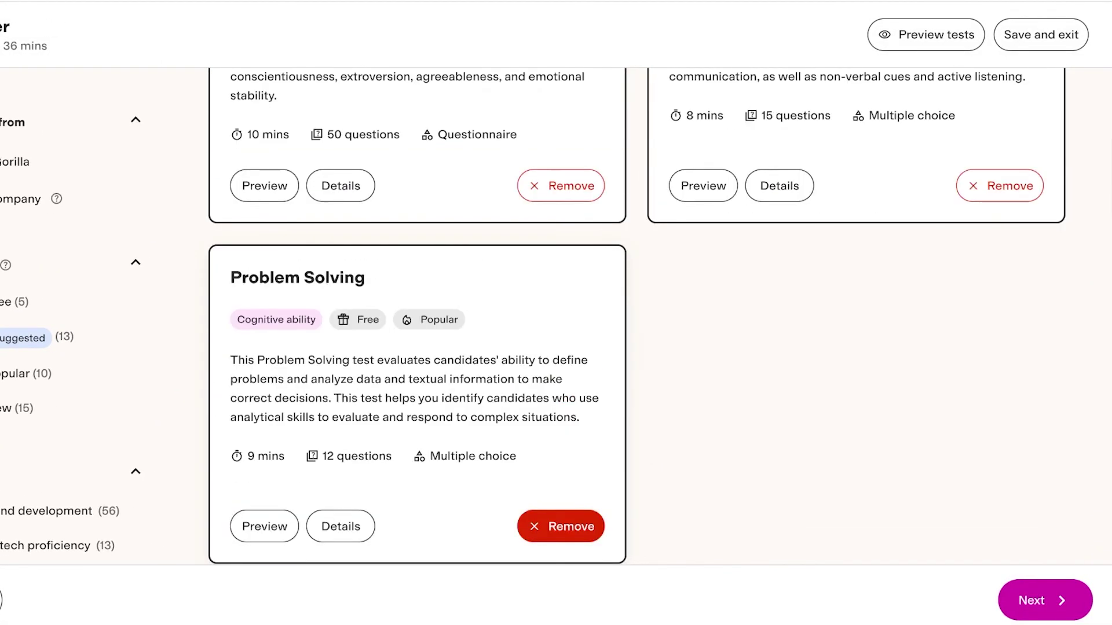
scroll(556, 315, up, 7)
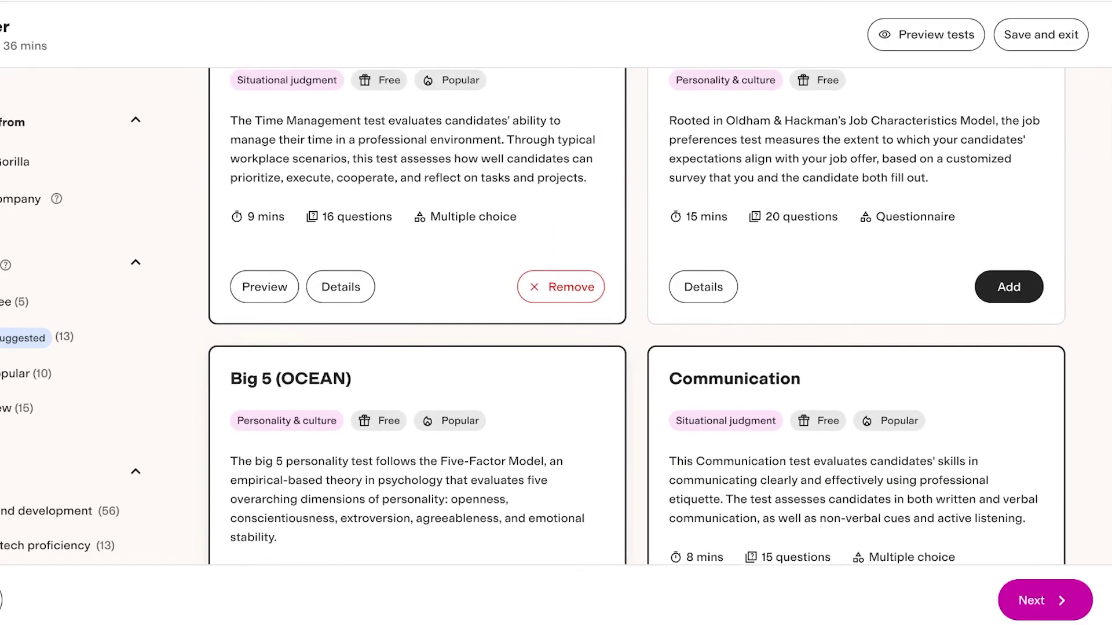
scroll(556, 316, down, 3)
Step: Remove the Big 5 (OCEAN) and Problem Solving tests, bringing the total to 17 mins
click(561, 424)
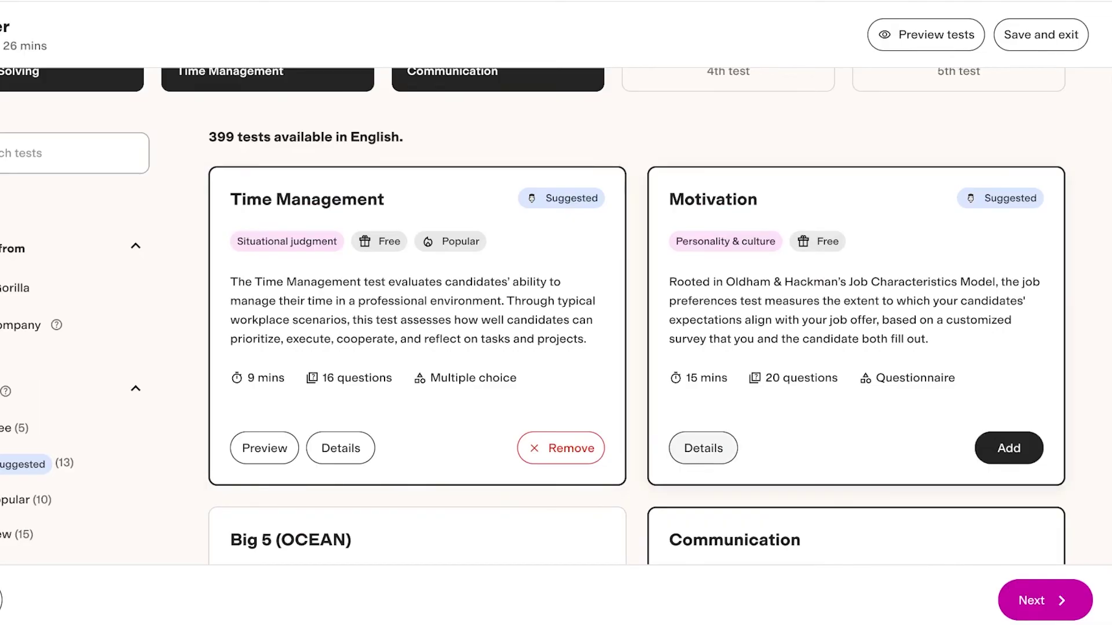
scroll(637, 318, down, 5)
scroll(637, 318, up, 1)
scroll(637, 319, up, 5)
scroll(637, 318, down, 4)
scroll(637, 318, down, 8)
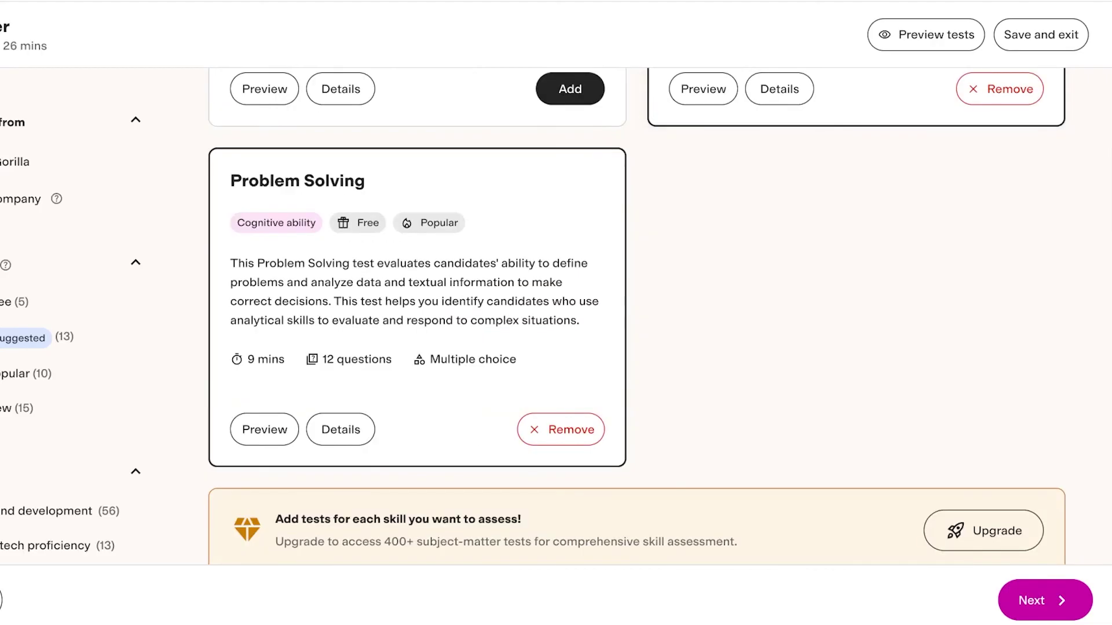
click(561, 429)
scroll(637, 319, up, 10)
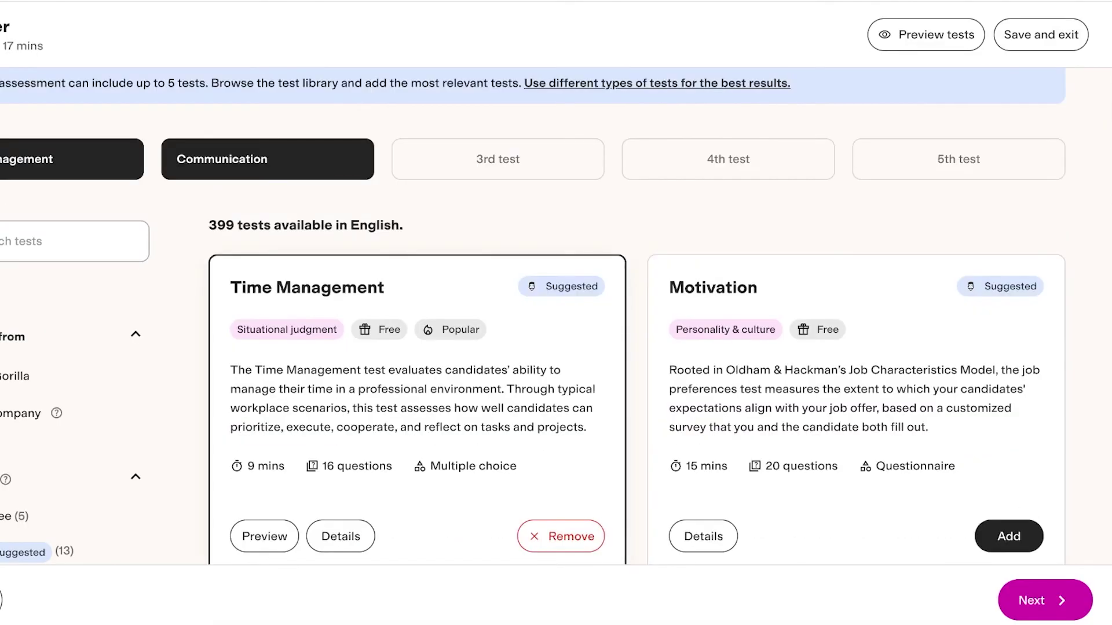
scroll(556, 319, down, 4)
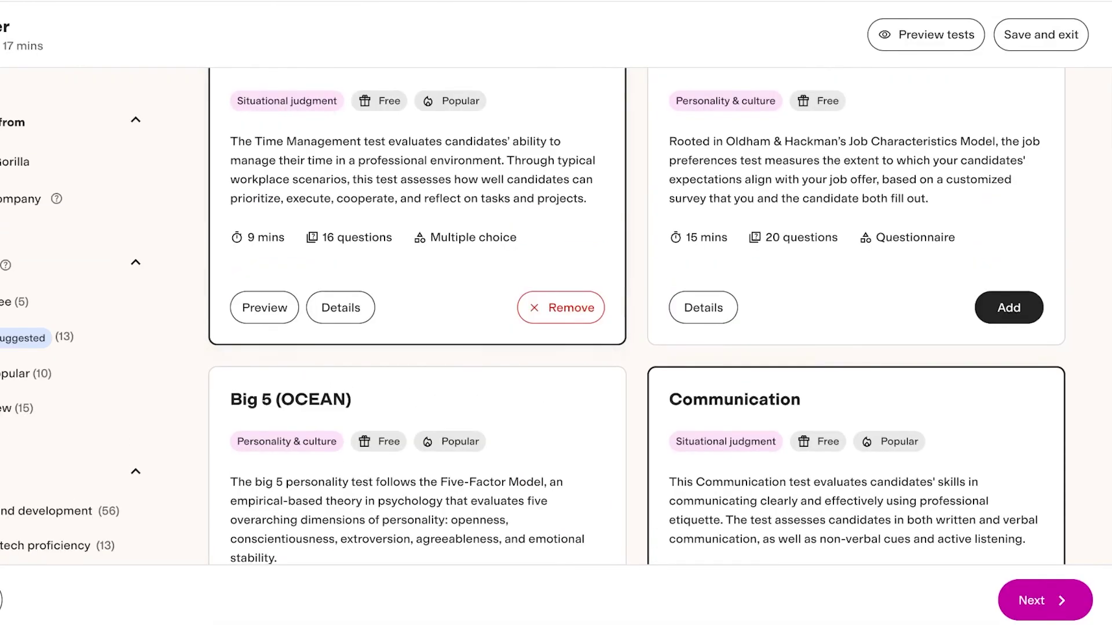
scroll(637, 319, down, 3)
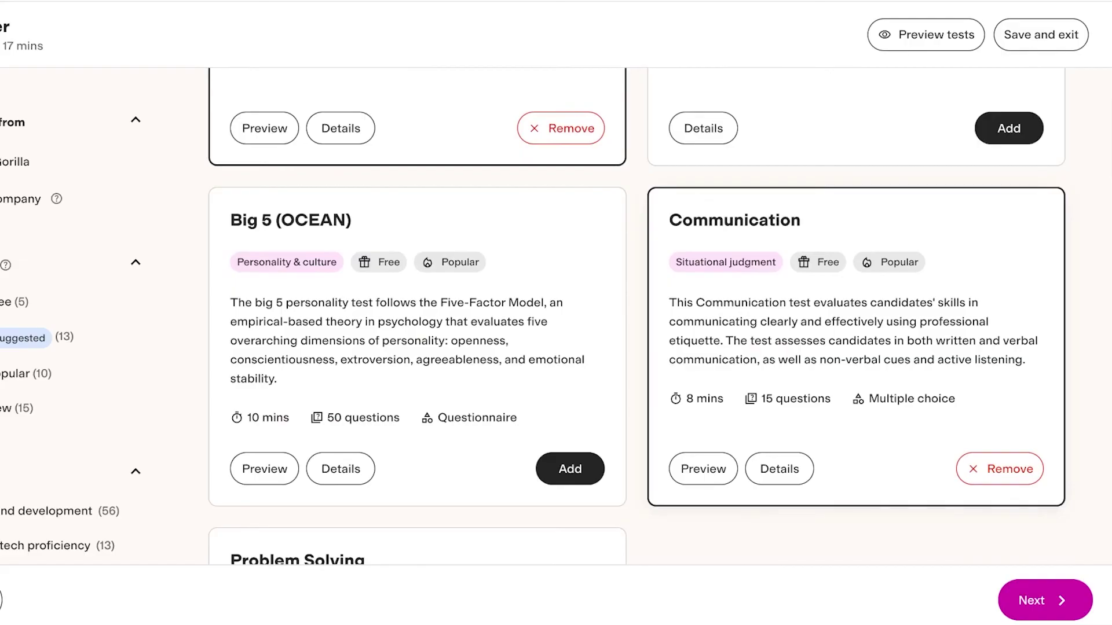
Step: Continue to the custom questions step and browse the question library
click(1045, 600)
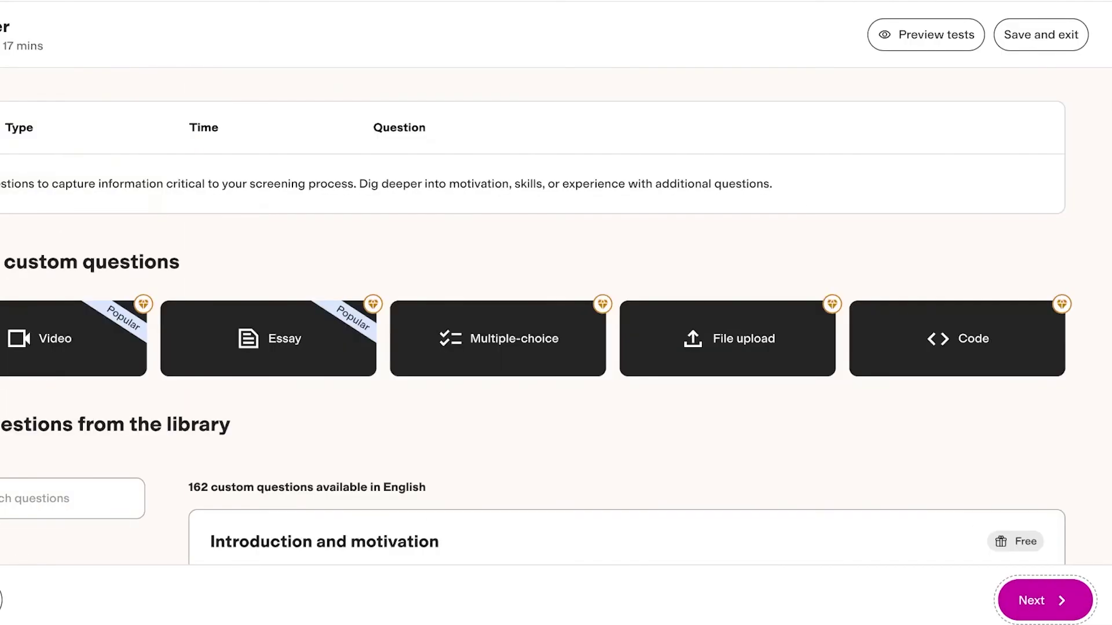
scroll(556, 318, down, 3)
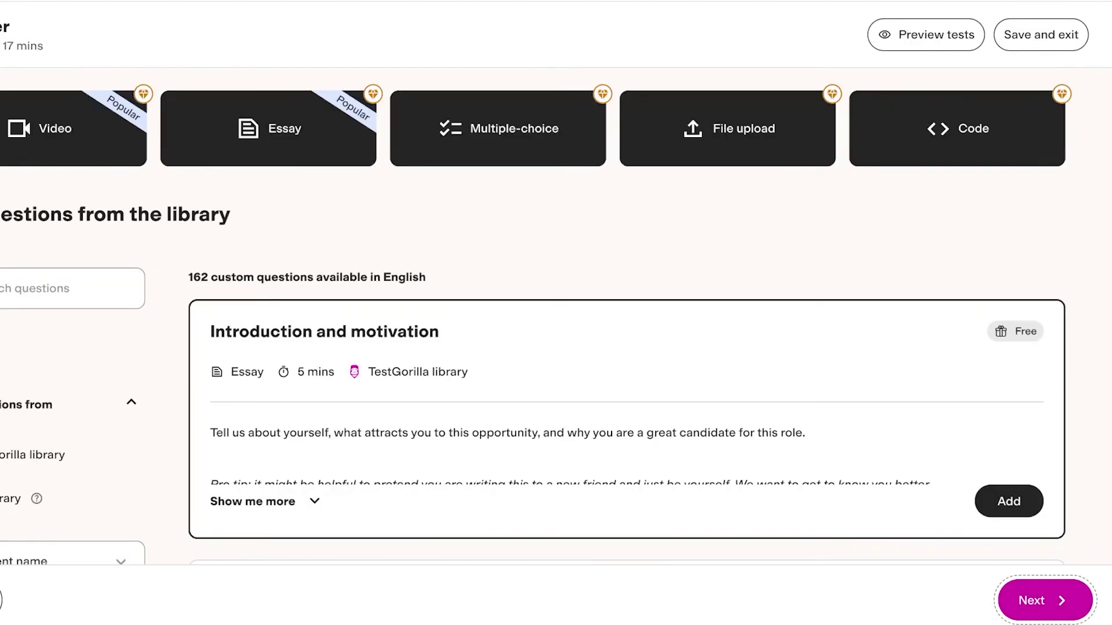
scroll(536, 316, down, 1)
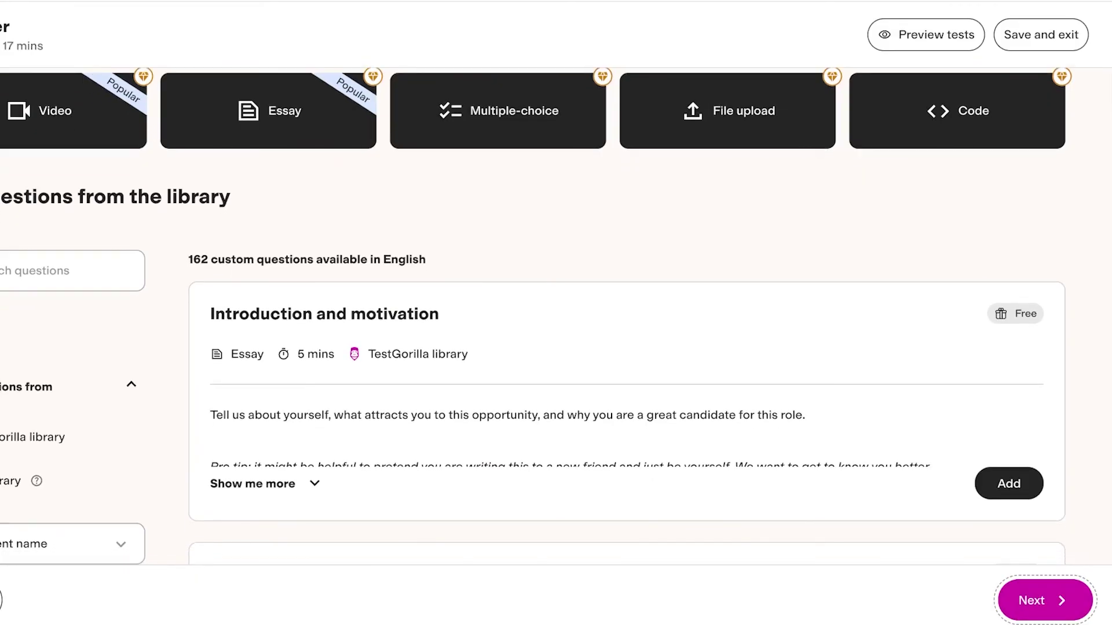
scroll(556, 318, up, 3)
scroll(556, 319, down, 6)
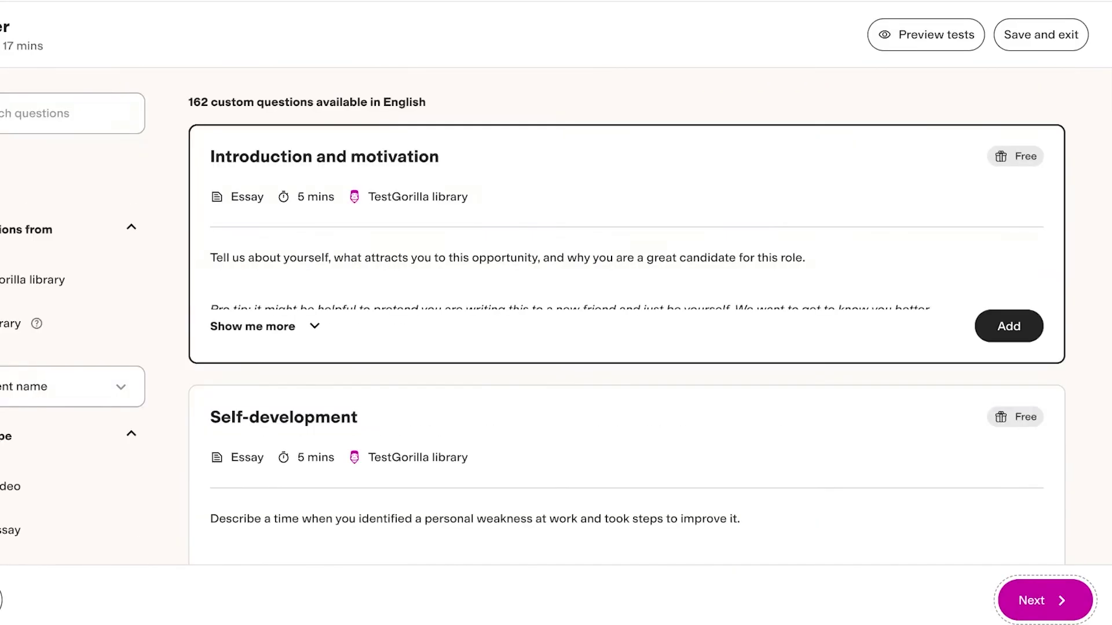
scroll(556, 318, down, 8)
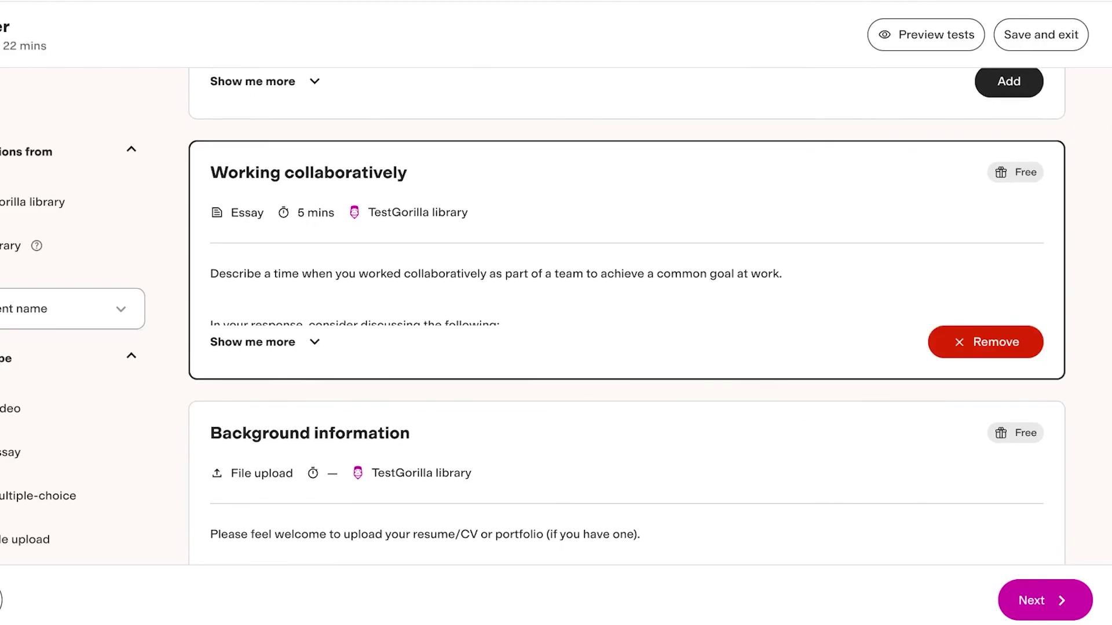
scroll(1008, 290, up, 3)
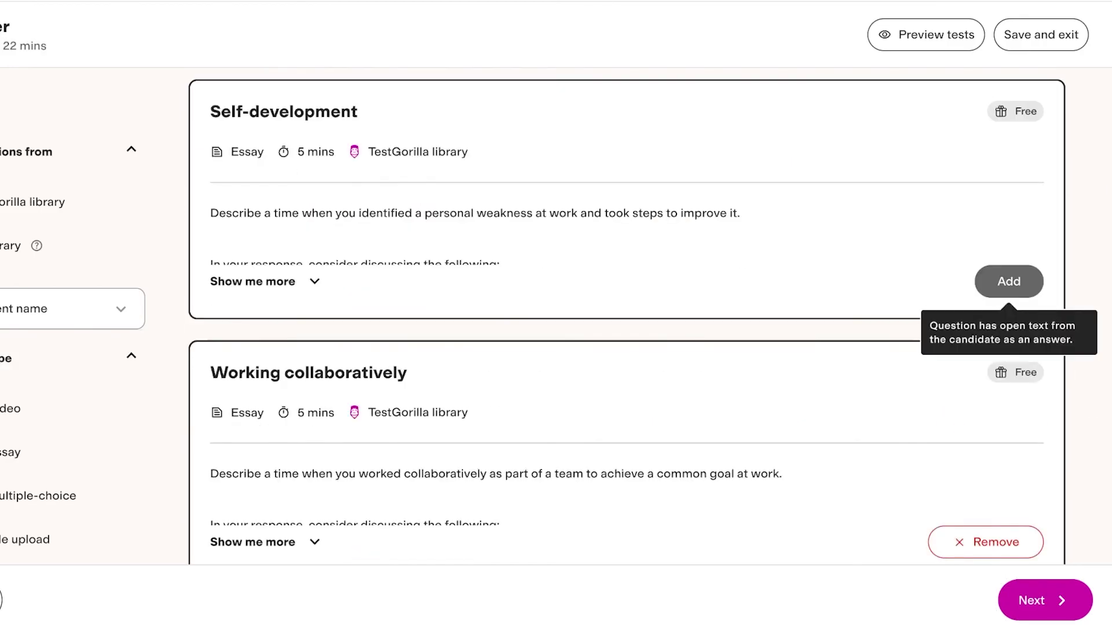
Step: Add the Self-development, Background information and Summary profile library questions
click(1009, 282)
scroll(1009, 319, down, 7)
click(1009, 354)
scroll(1009, 355, down, 3)
click(1009, 424)
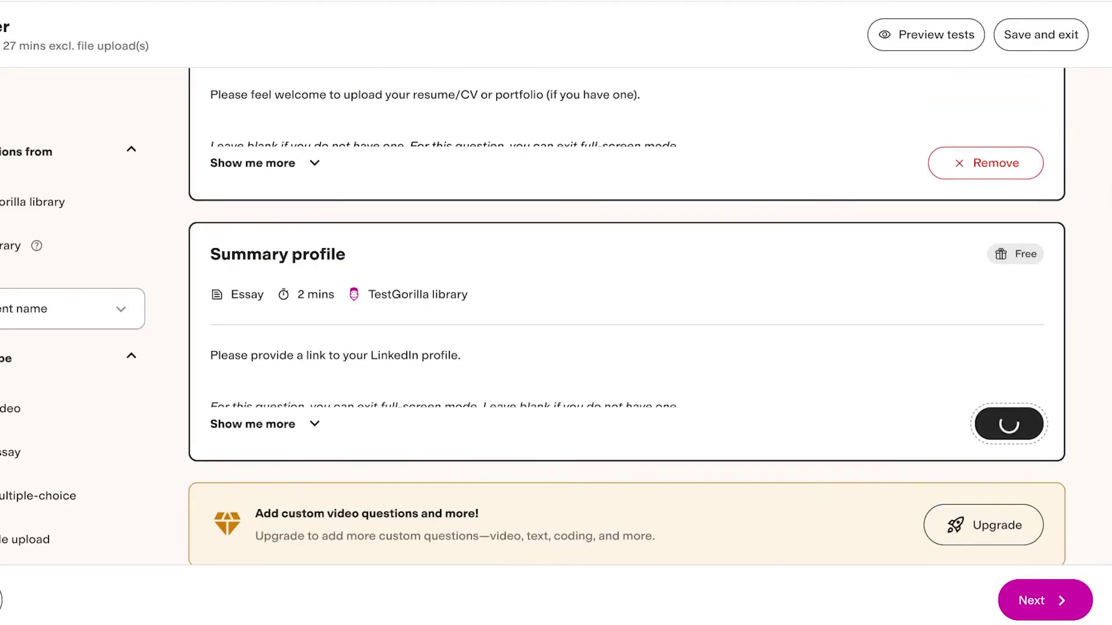
scroll(1009, 347, up, 3)
scroll(637, 319, up, 4)
Step: Move to the Finalize step, review tests and settings, and finish the Sales worker assessment
click(1065, 600)
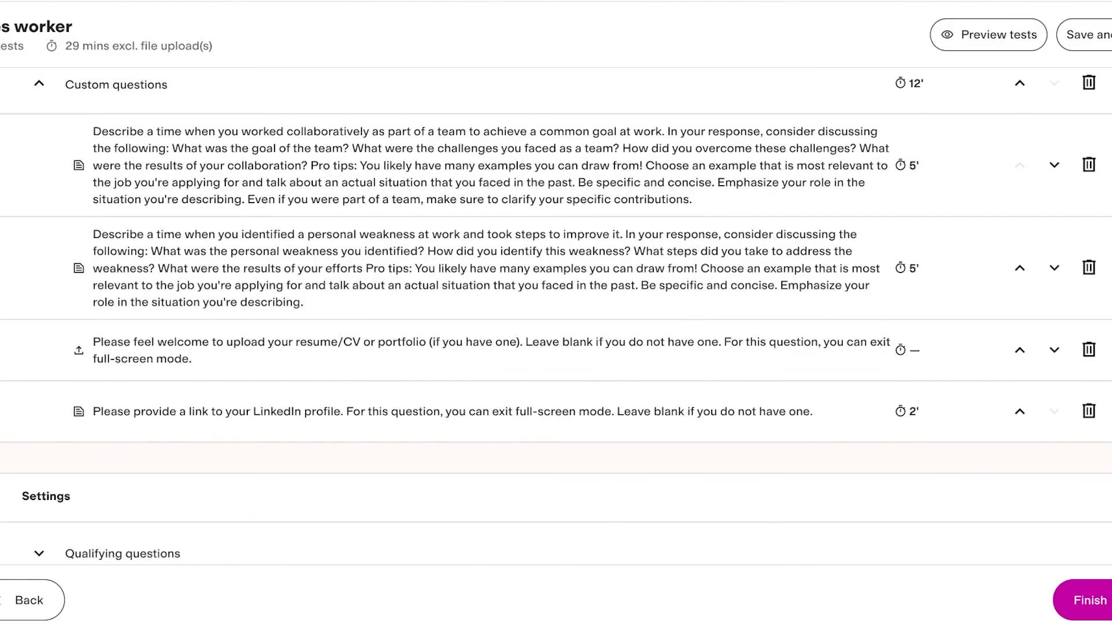
scroll(556, 318, down, 4)
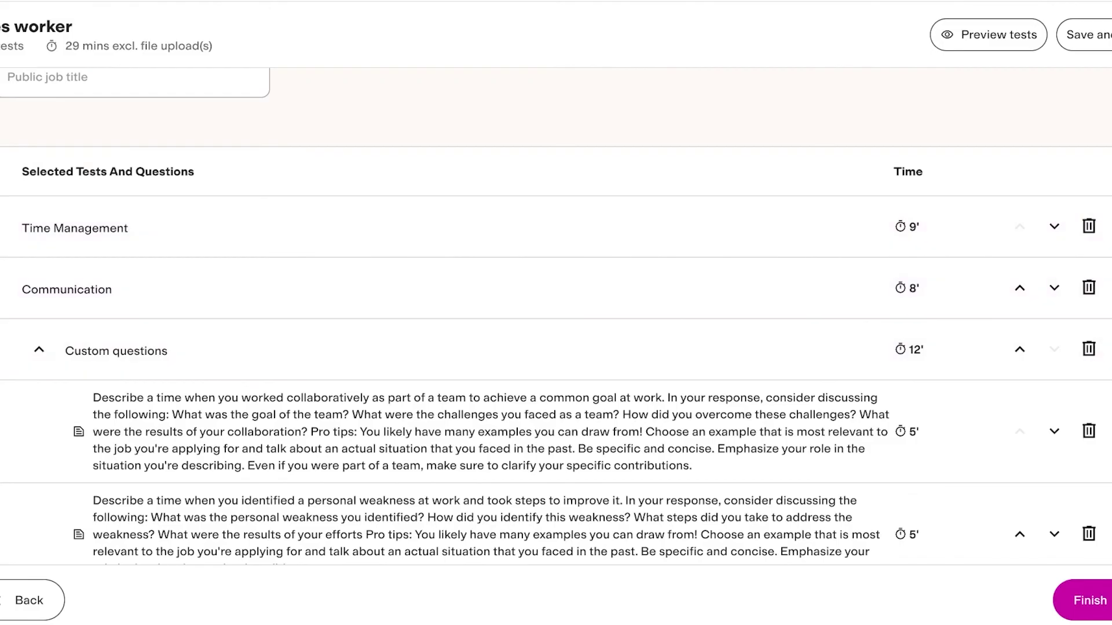
scroll(556, 348, up, 4)
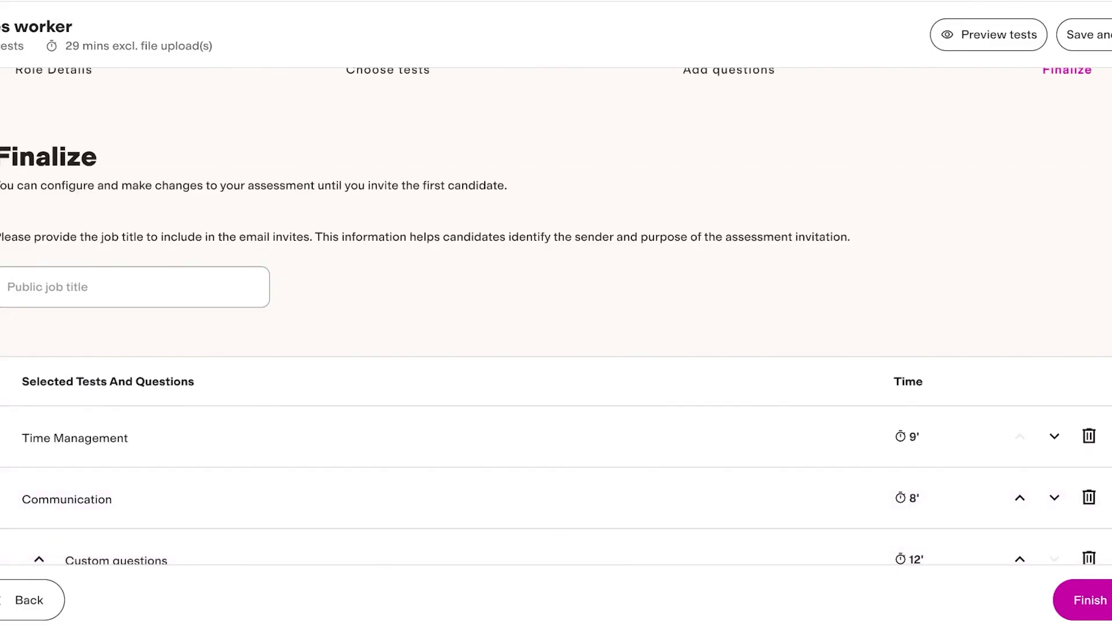
scroll(556, 318, down, 1)
scroll(556, 319, up, 2)
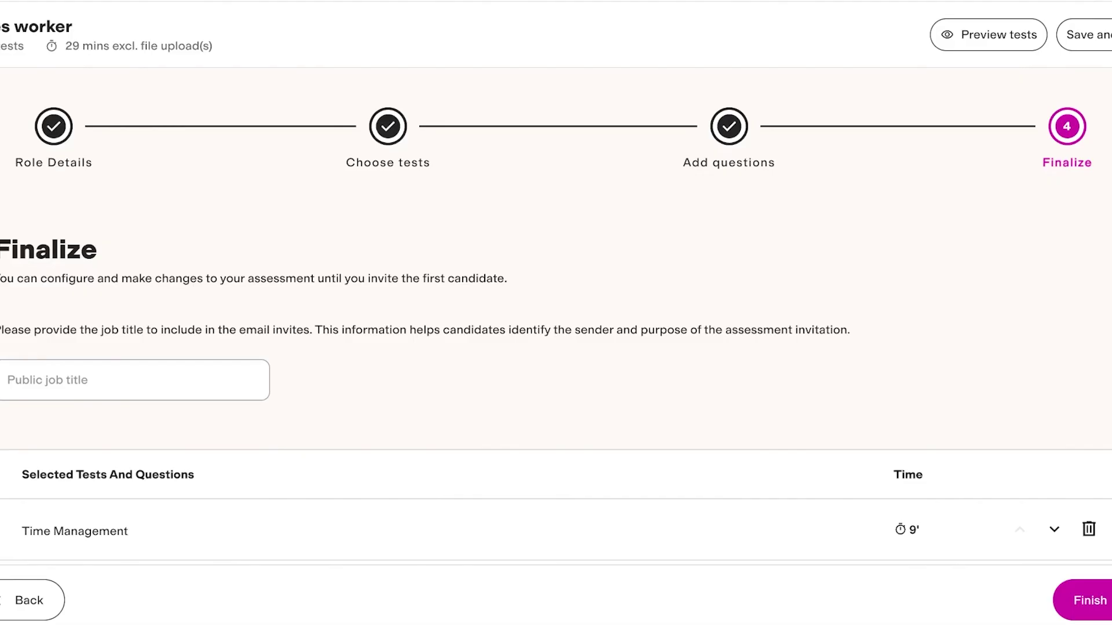
scroll(556, 312, down, 15)
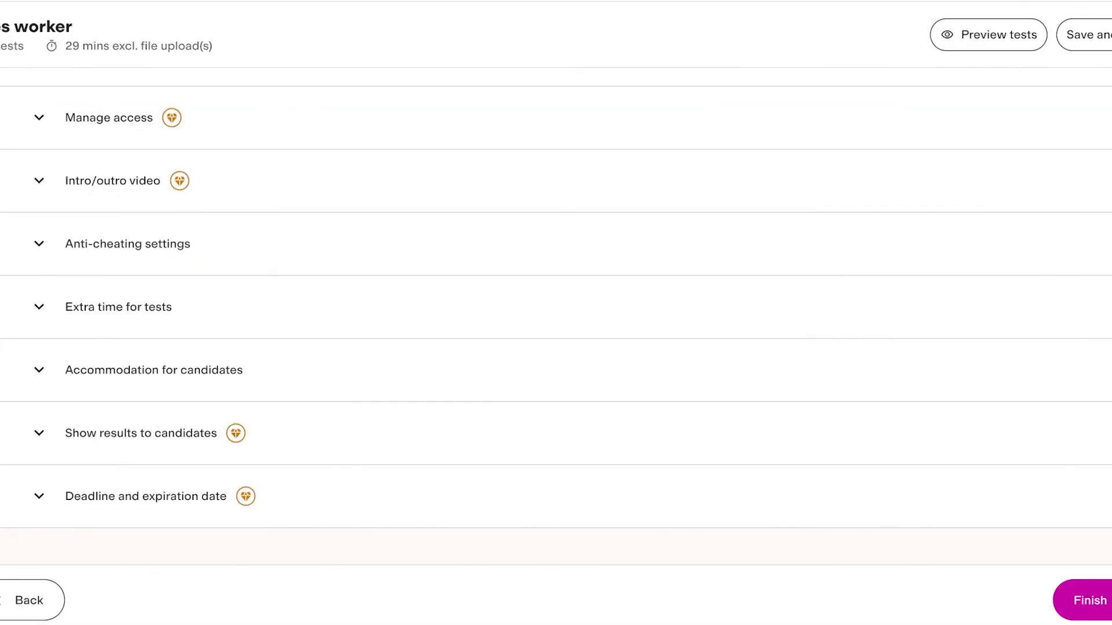
key(Tab)
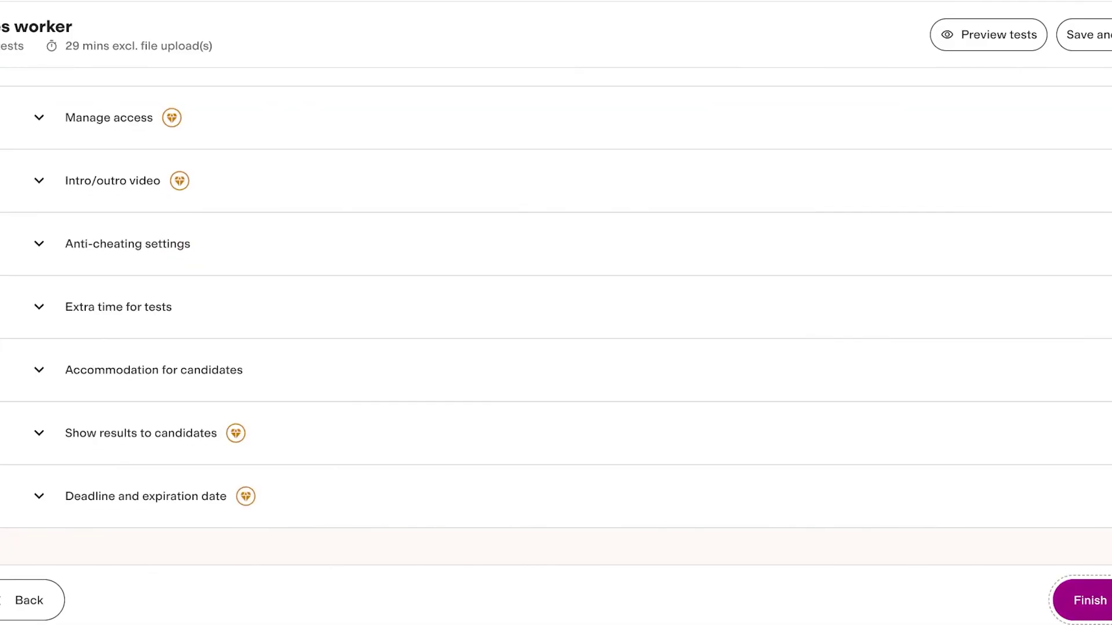
key(Return)
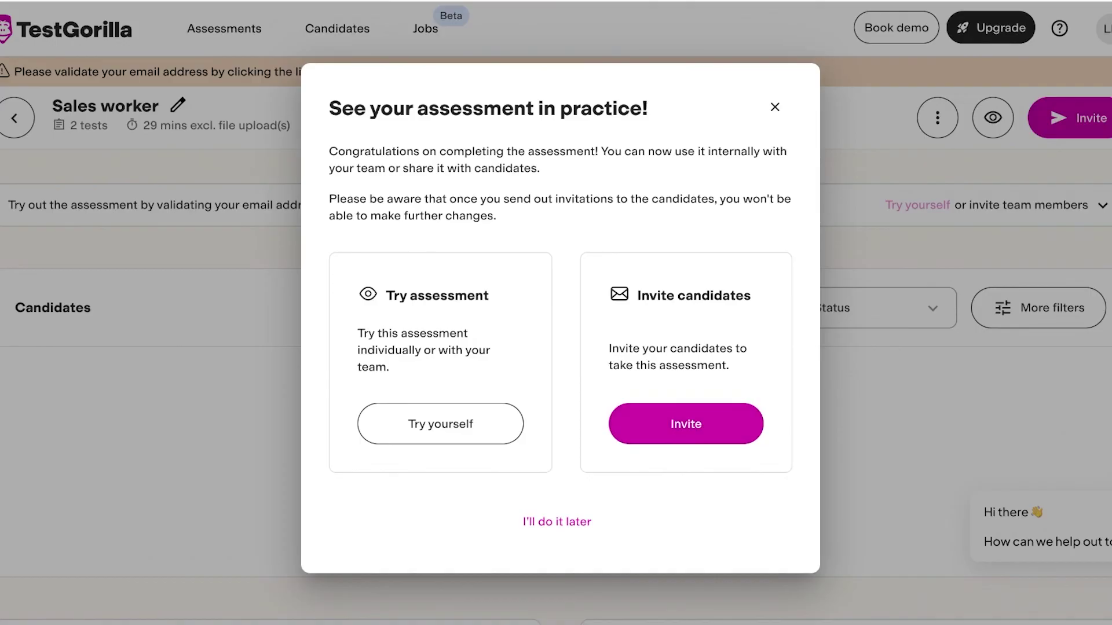
Step: Dismiss the congratulations prompt and look over the assessment page
key(Escape)
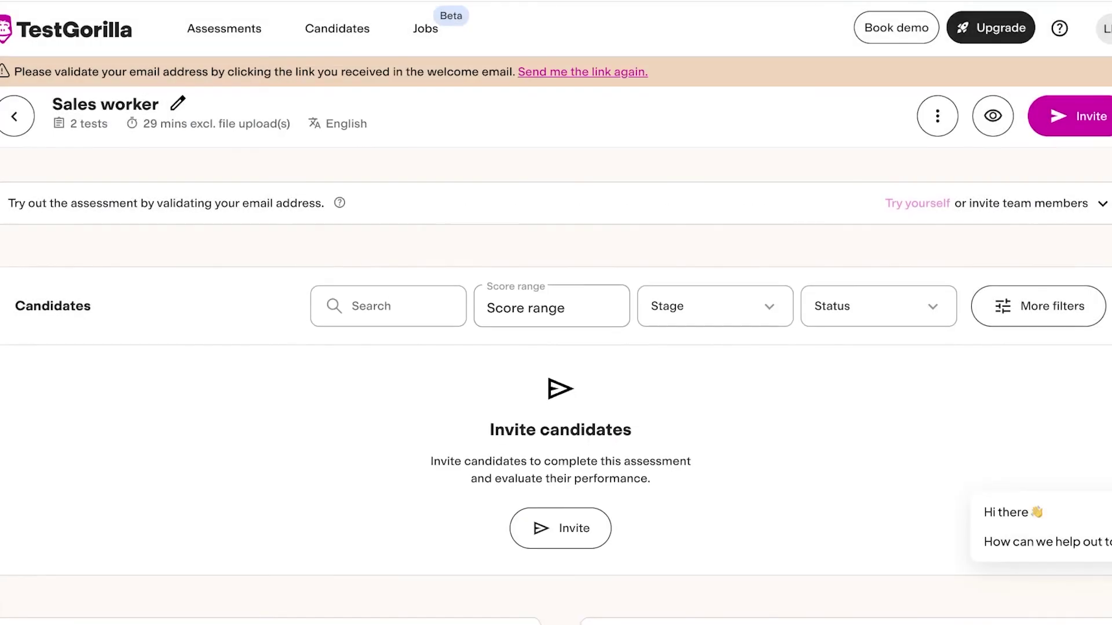
scroll(556, 348, down, 10)
scroll(556, 347, down, 8)
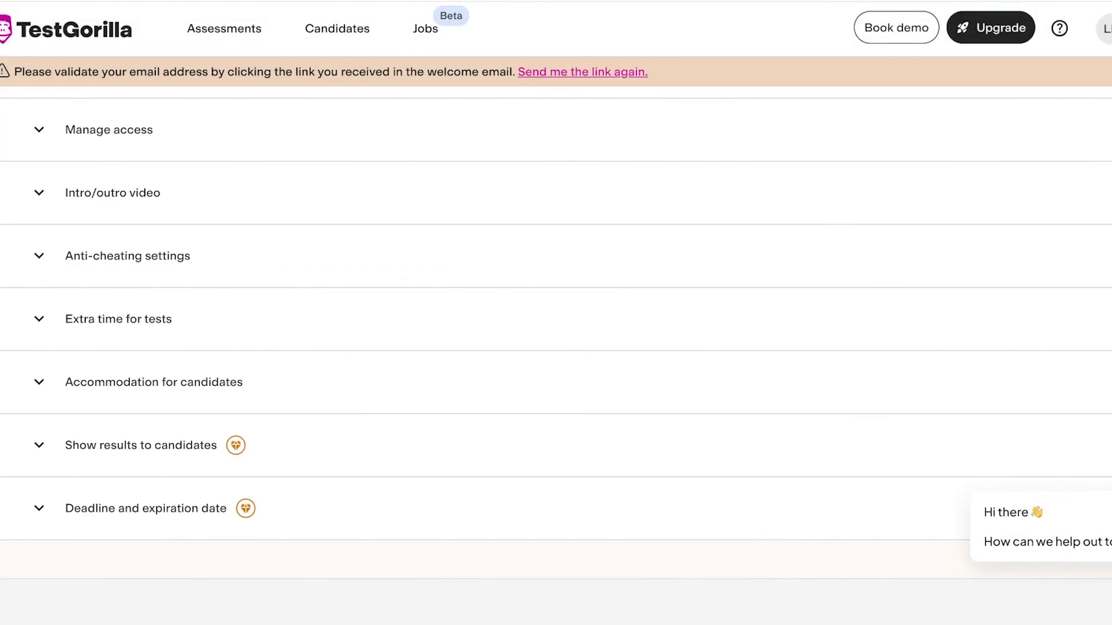
scroll(556, 347, up, 5)
scroll(556, 347, down, 5)
scroll(555, 347, up, 3)
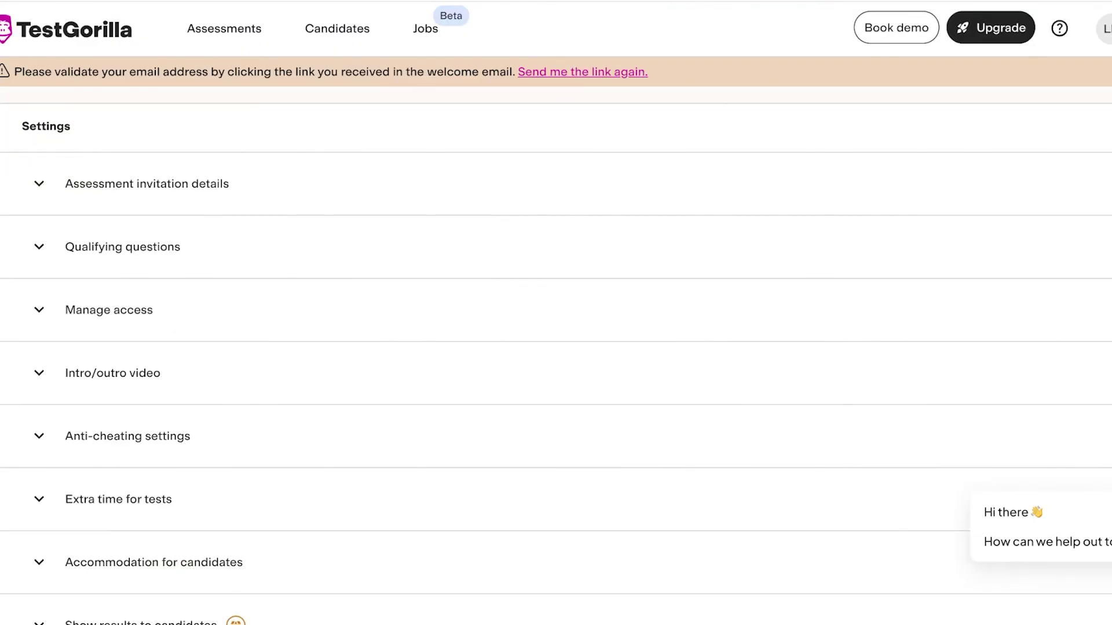
Step: Expand and collapse the Qualifying questions, invitation details and Anti-cheating sections, then expand Extra time for tests
click(39, 247)
click(39, 246)
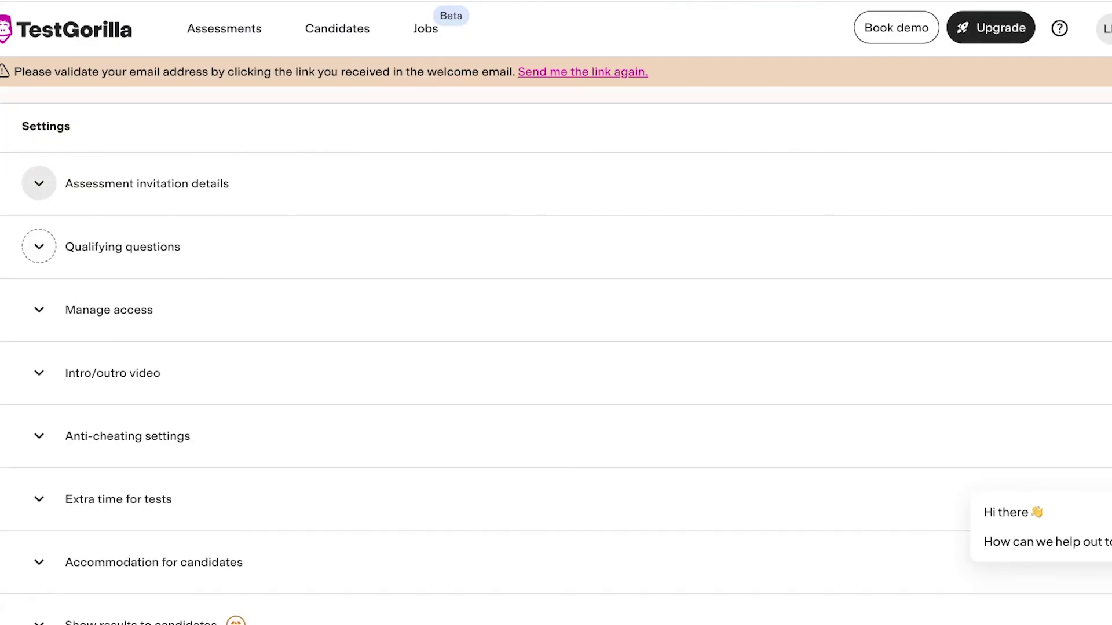
click(39, 183)
click(39, 183)
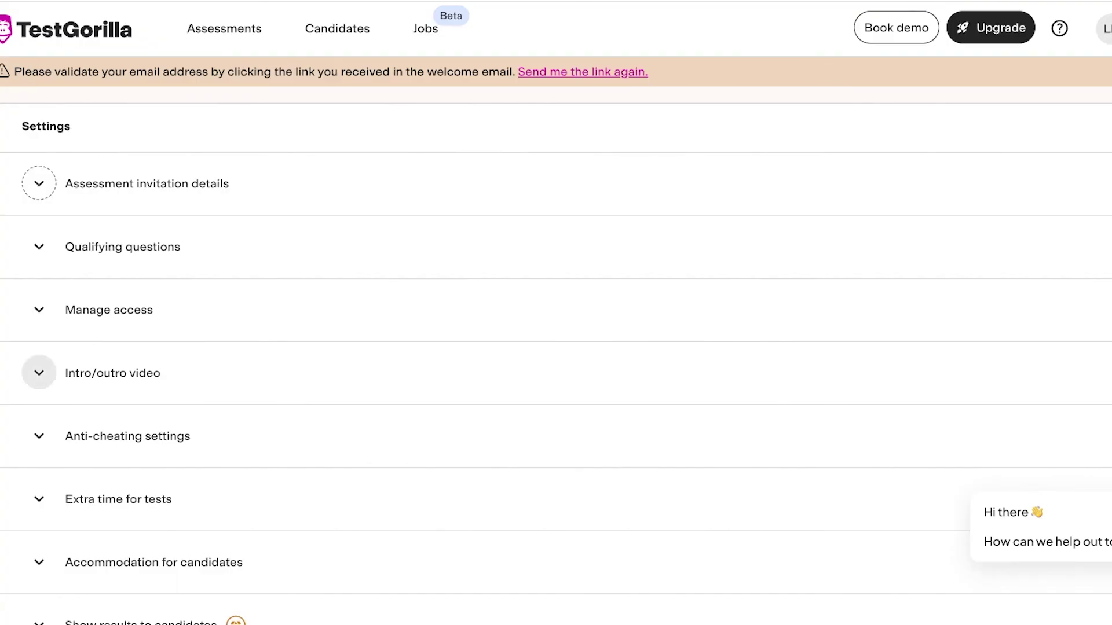
click(39, 437)
click(39, 436)
click(38, 500)
scroll(556, 348, up, 15)
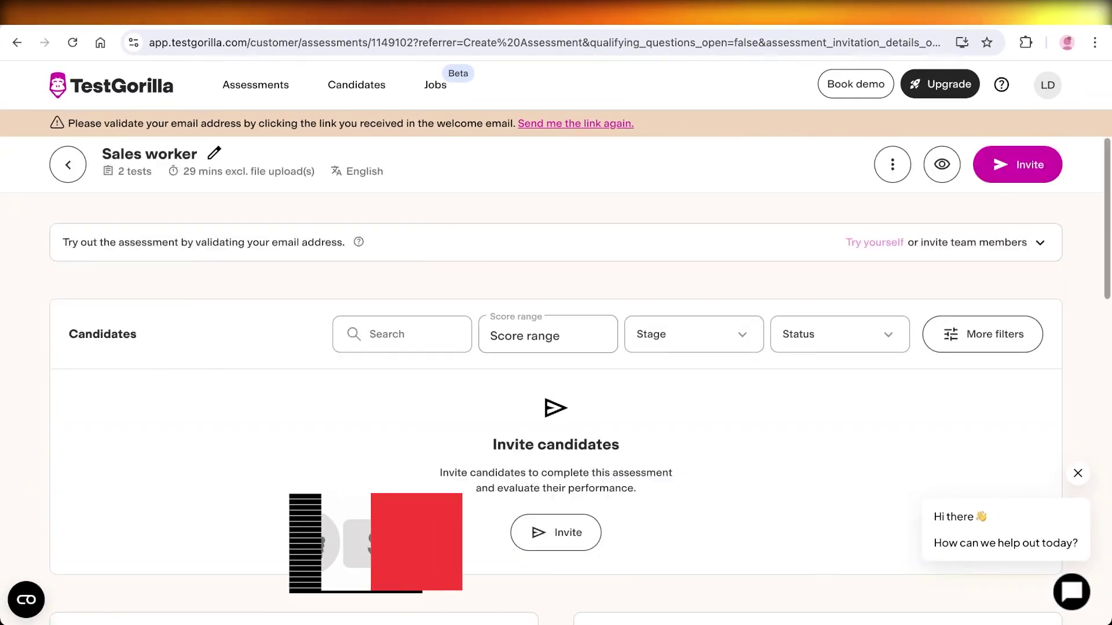